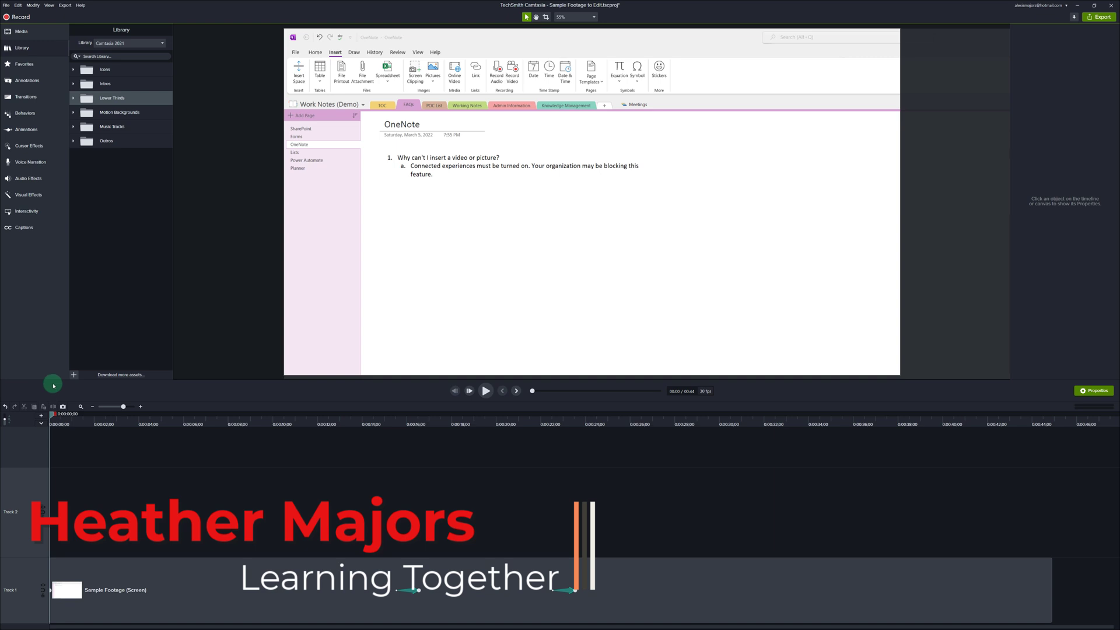
Browse the Library from Lower Thirds to Annotations > Shapes and pick the black rectangle.
left_click(73, 97)
left_click(117, 212)
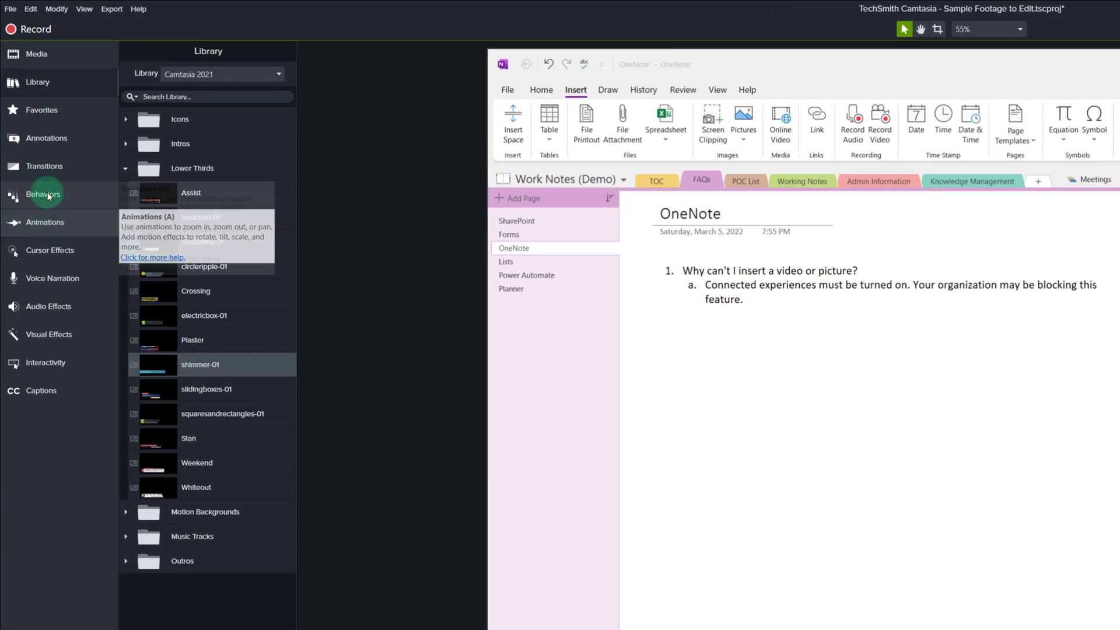
left_click(51, 137)
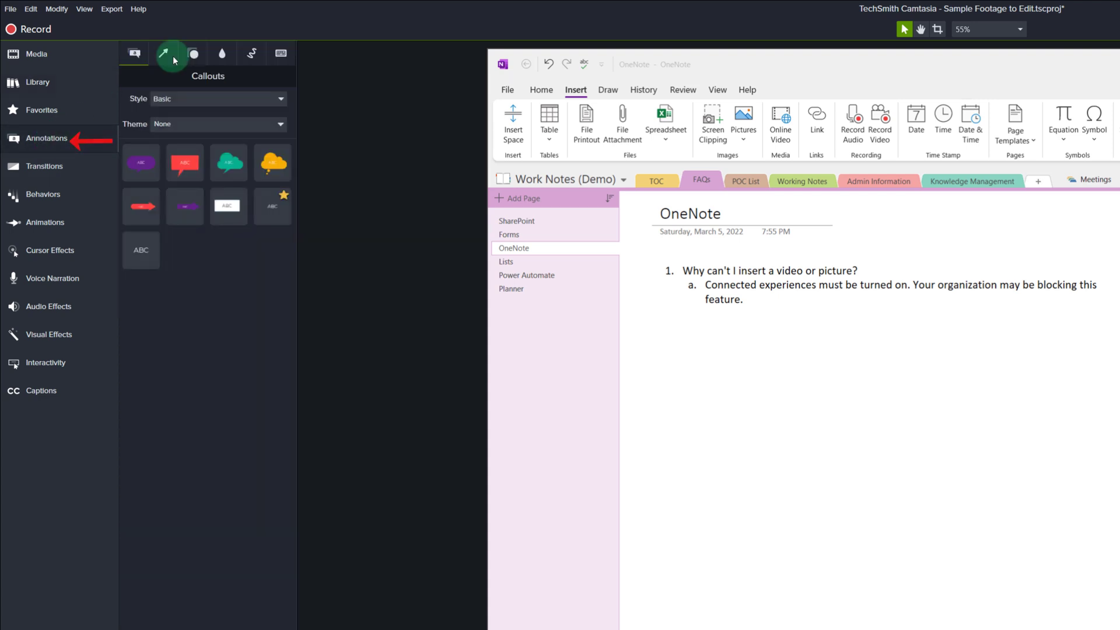
left_click(193, 53)
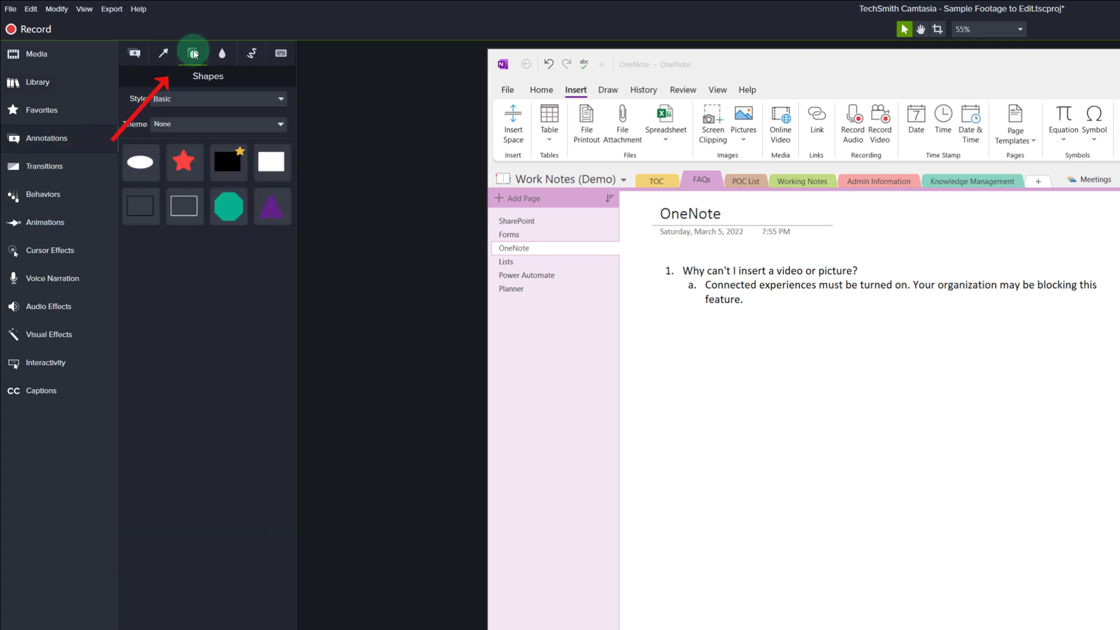
left_click(235, 175)
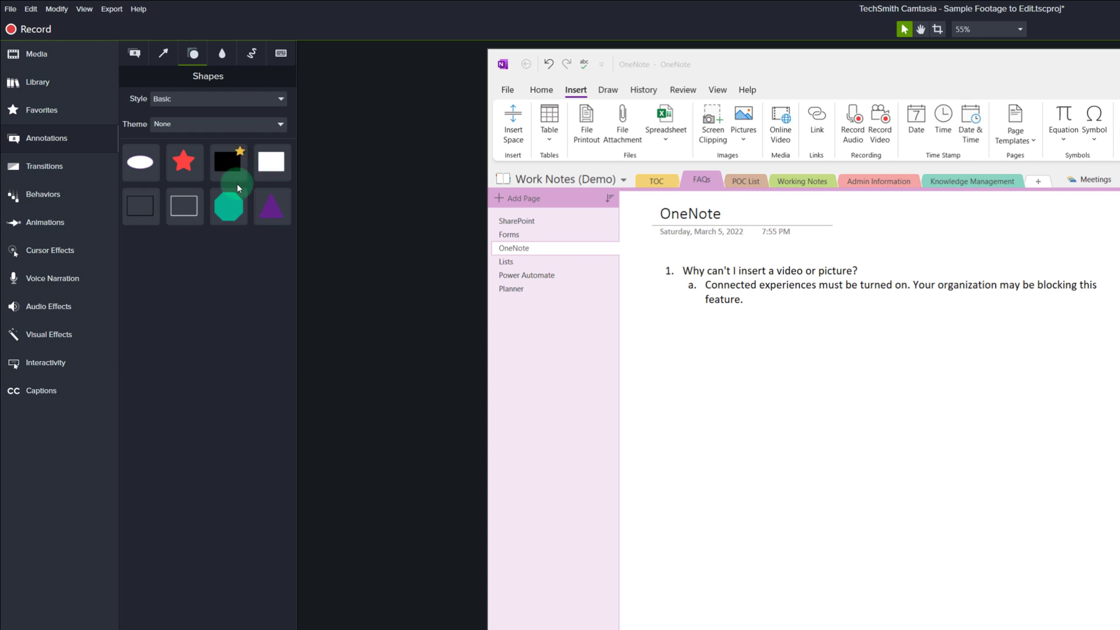
Place and enlarge a rectangle, fill it with sampled pink #F4A7A6, and move it below the FAQ text.
left_click_drag(229, 163, 524, 124)
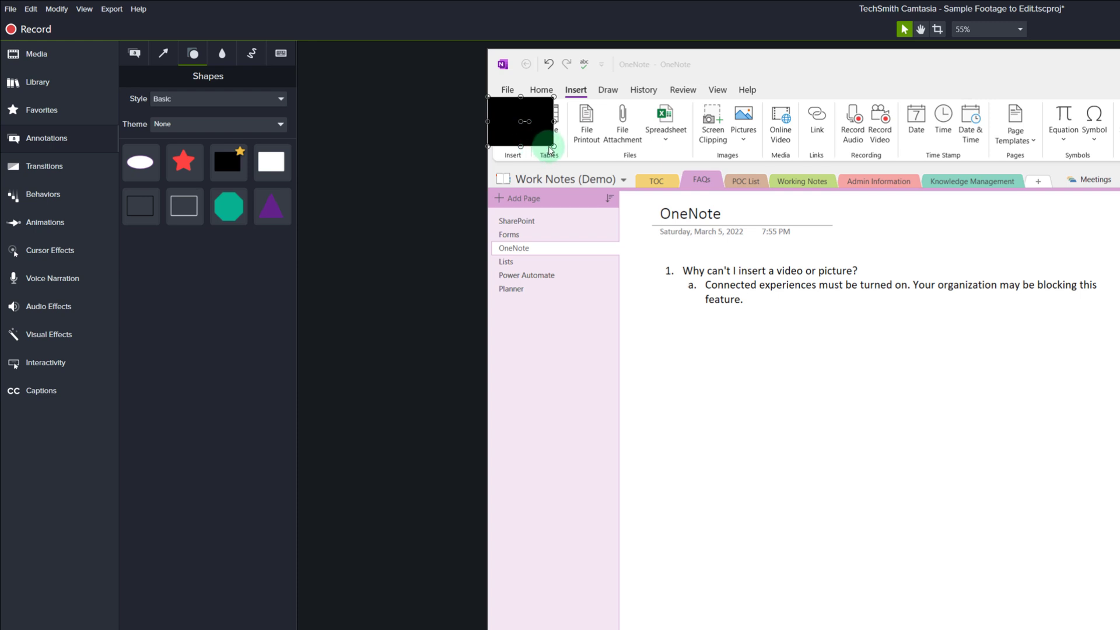
left_click_drag(553, 146, 795, 195)
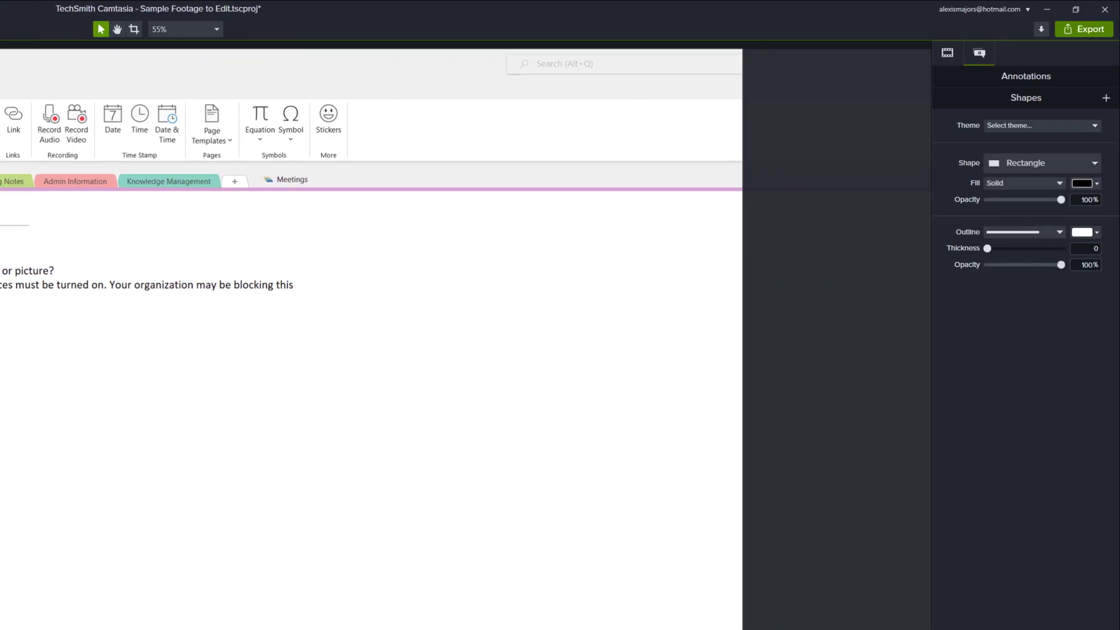
left_click(1096, 186)
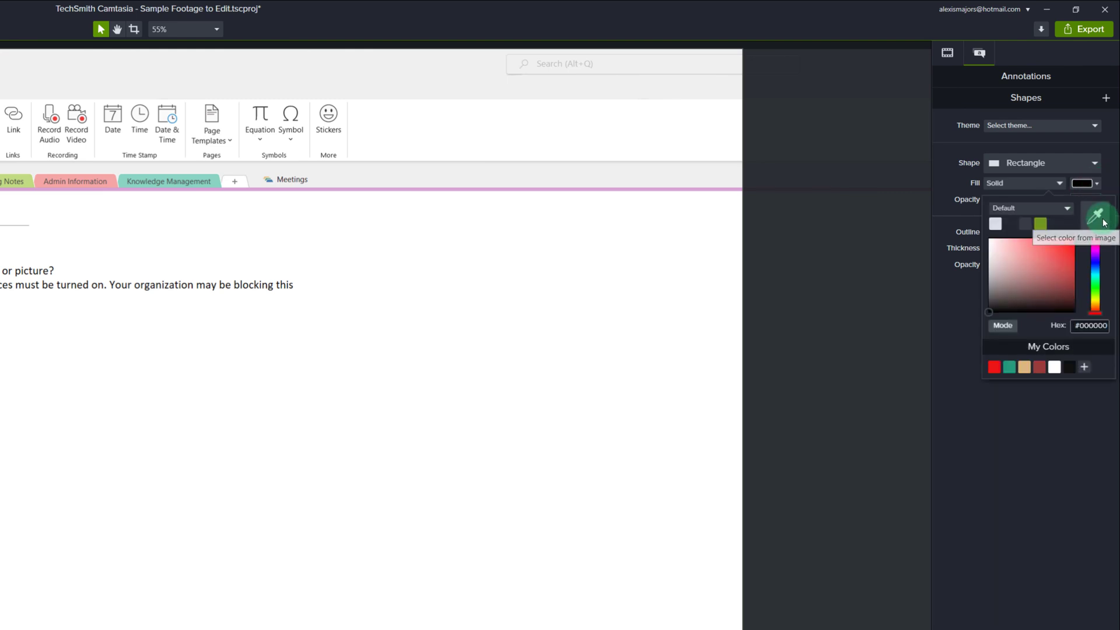
left_click(1096, 217)
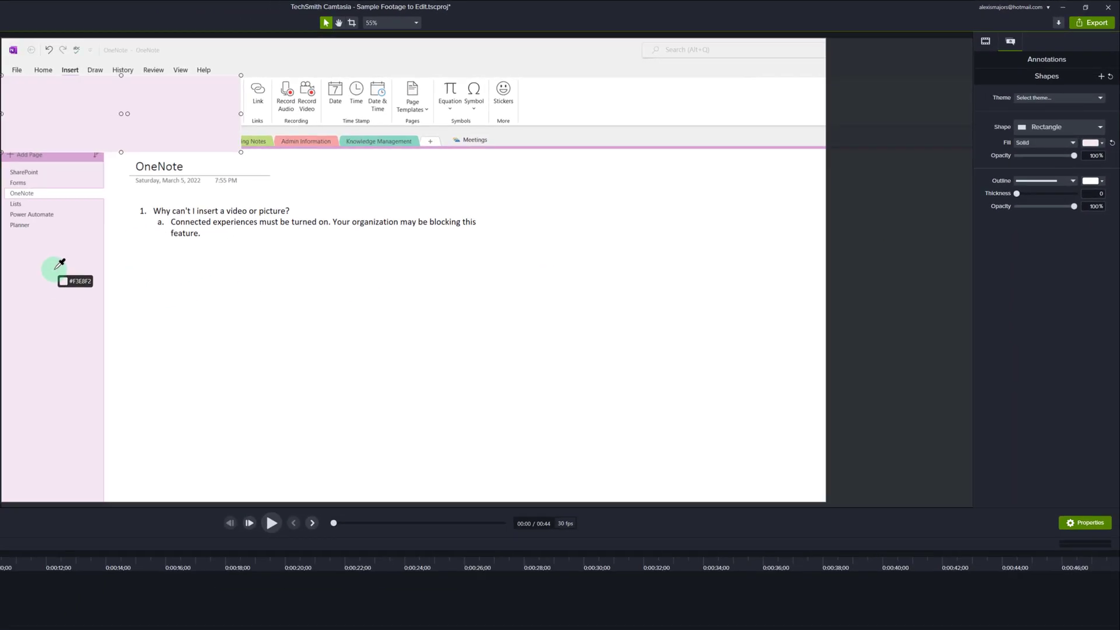
left_click(57, 273)
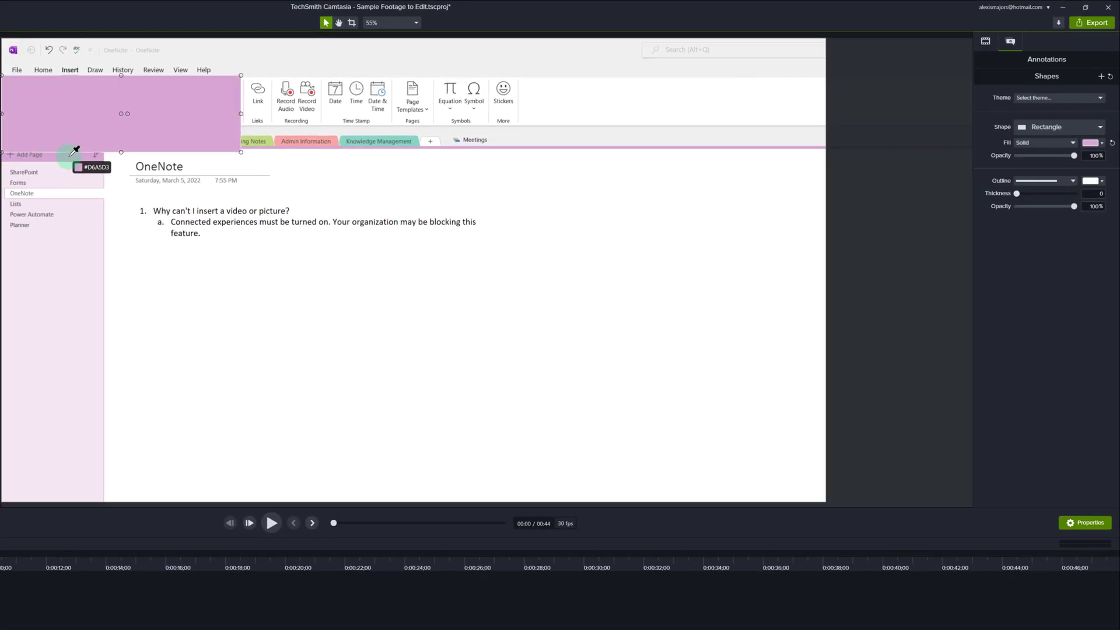
left_click(301, 139)
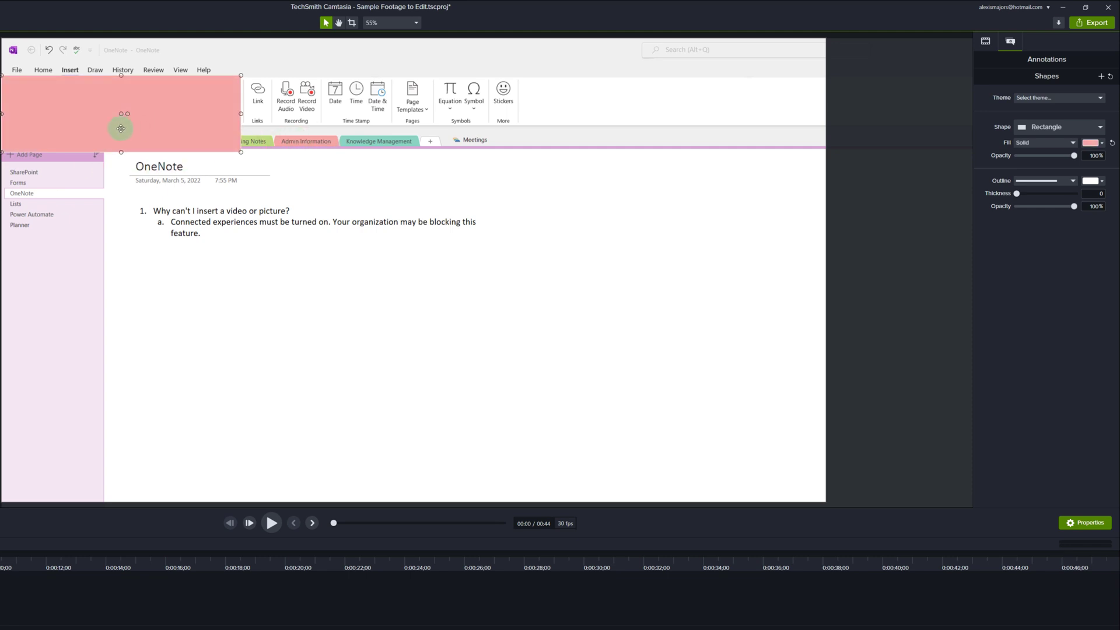
mouse_move(117, 126)
left_mouse_down()
mouse_move(121, 303)
mouse_move(114, 295)
left_mouse_up()
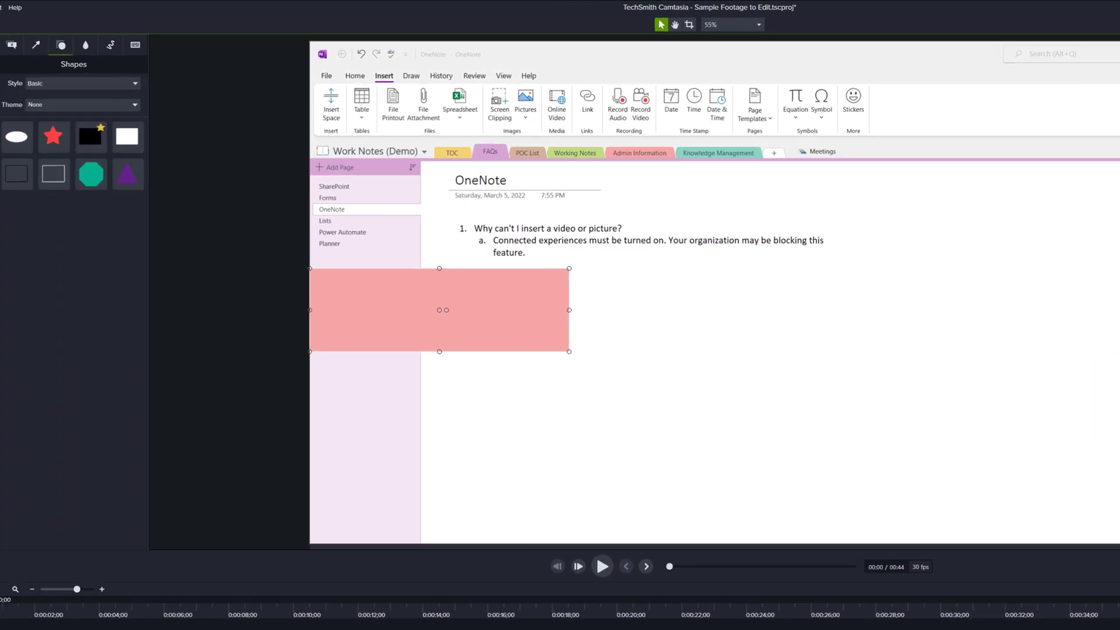
Drop the starred text callout onto the pink rectangle, type 'Insert Pictures and Video' and select it.
left_click(114, 46)
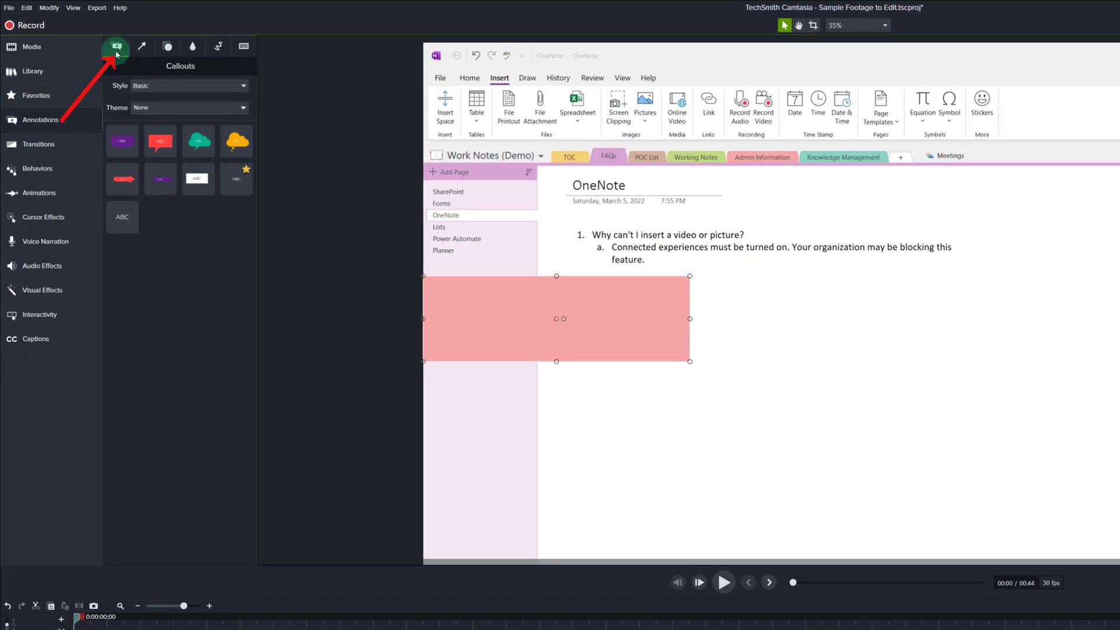
left_click(238, 190)
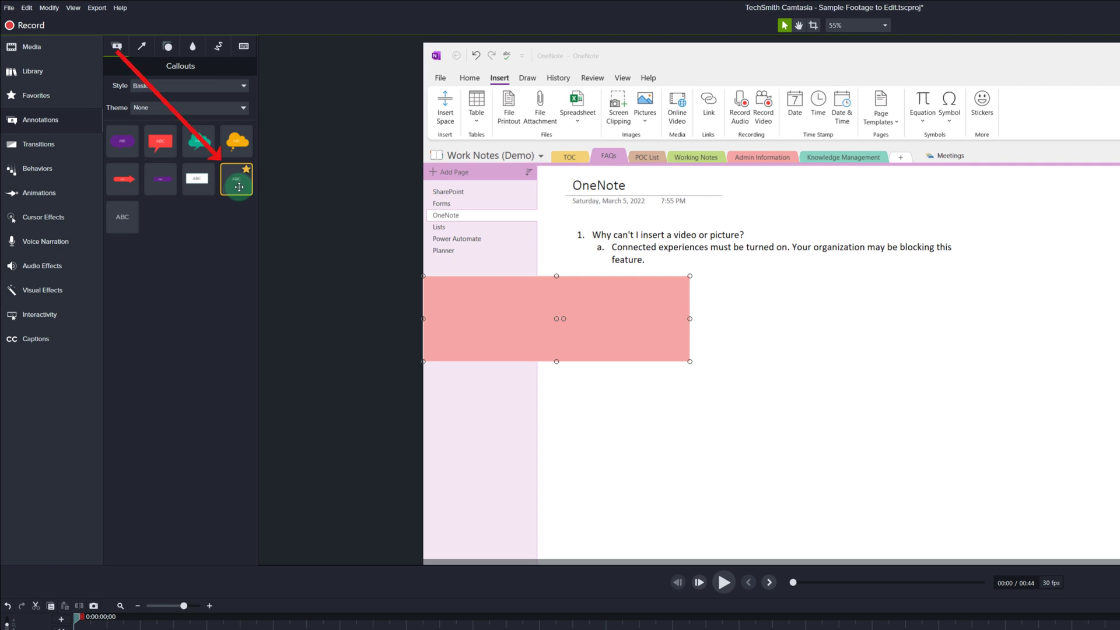
left_click_drag(239, 187, 689, 362)
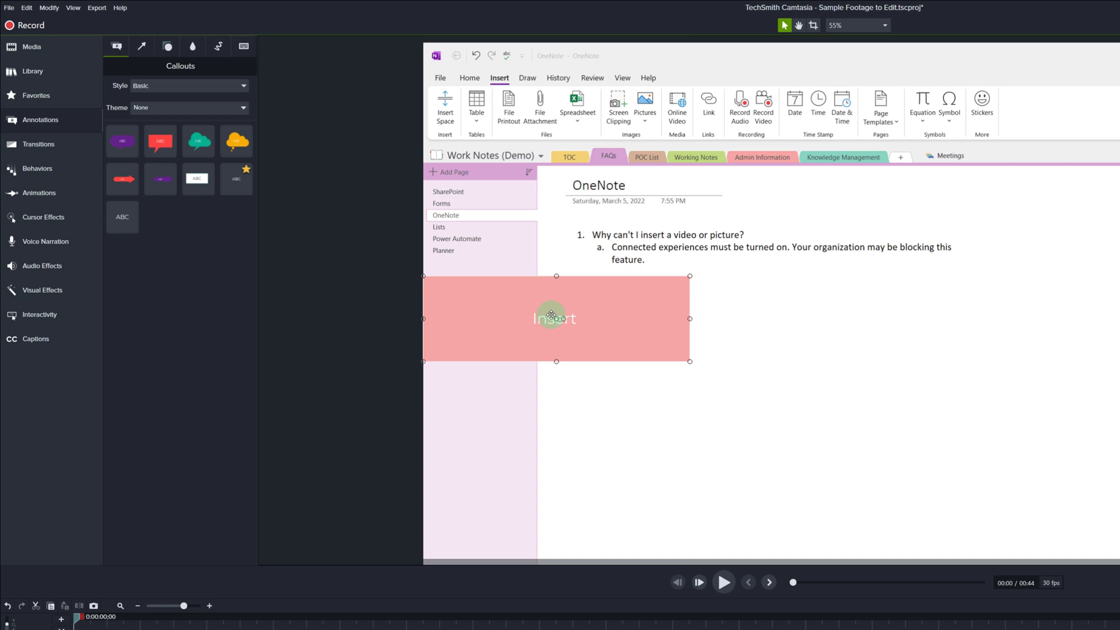
type("ictures and Video")
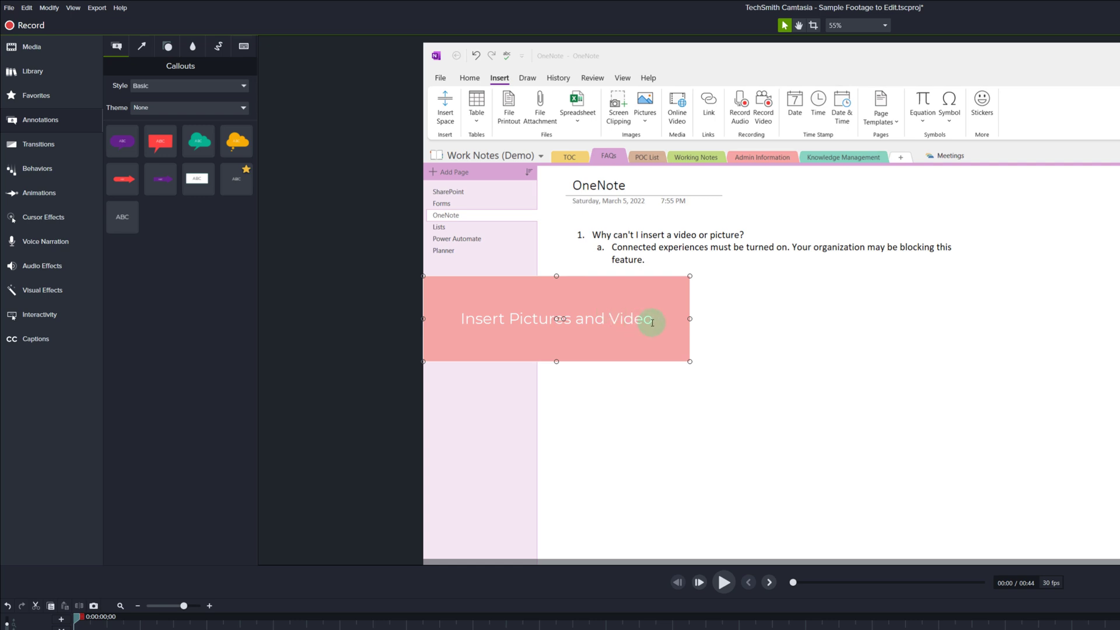
left_click_drag(652, 323, 464, 319)
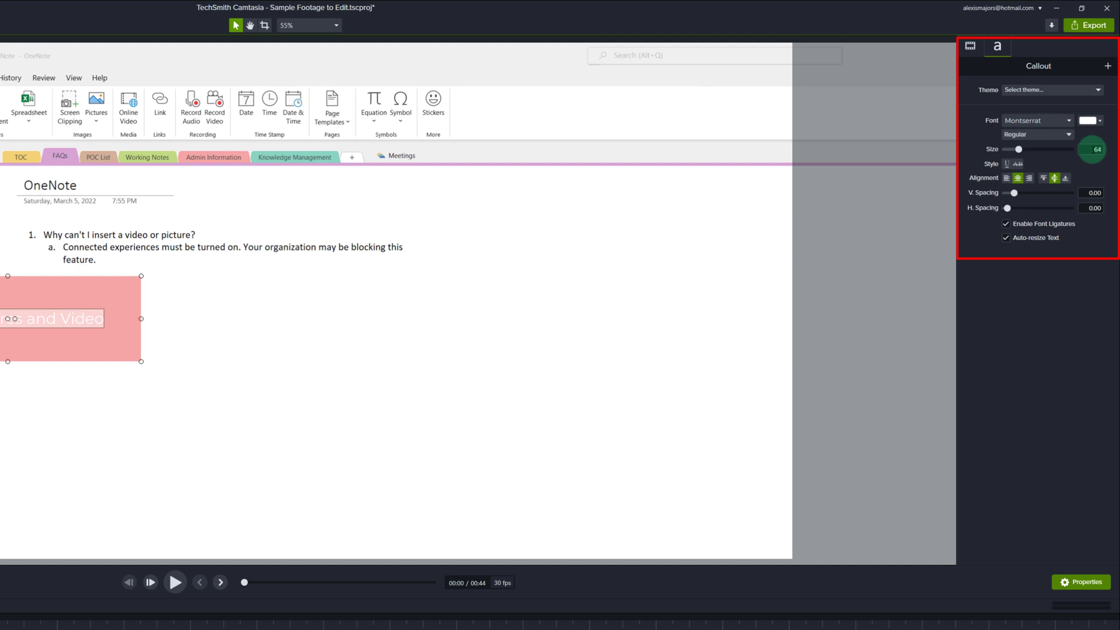
Set the callout text Size to 95 so it fills the rectangle on two centred lines.
double_click(1096, 150)
type("95")
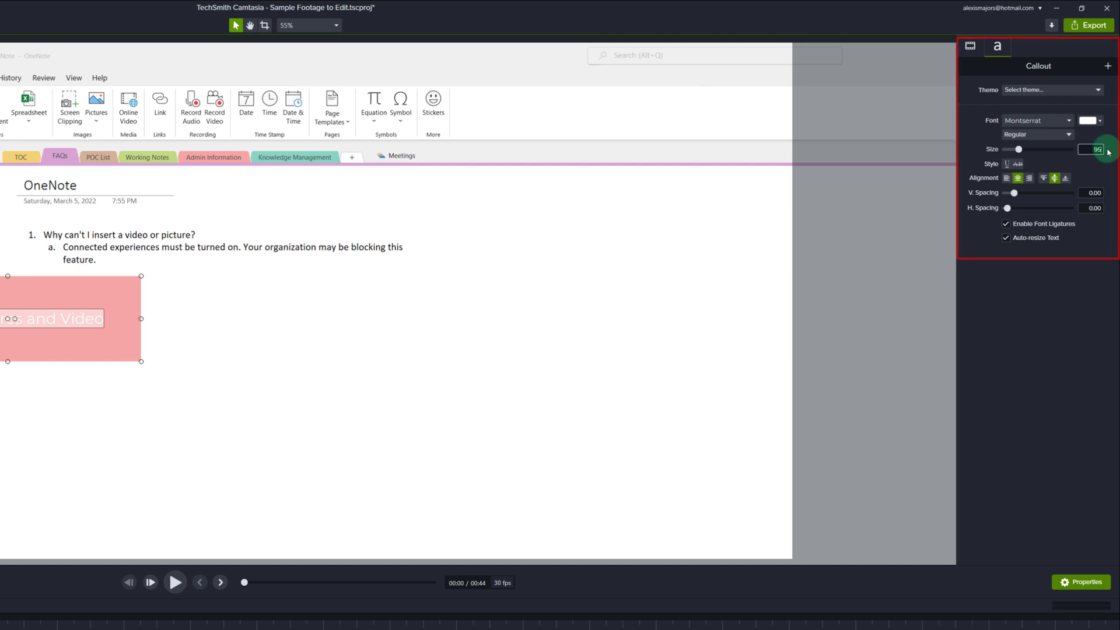
key("Return")
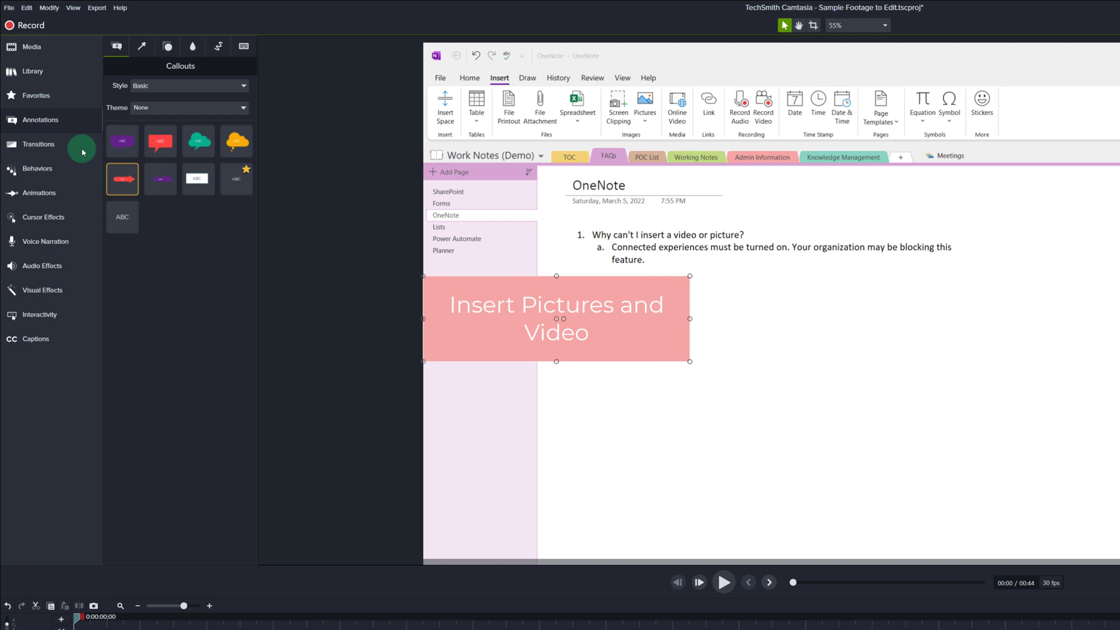
Apply the Favorites Drop Shadow to the callout text and lower its blur to 3.
left_click(30, 98)
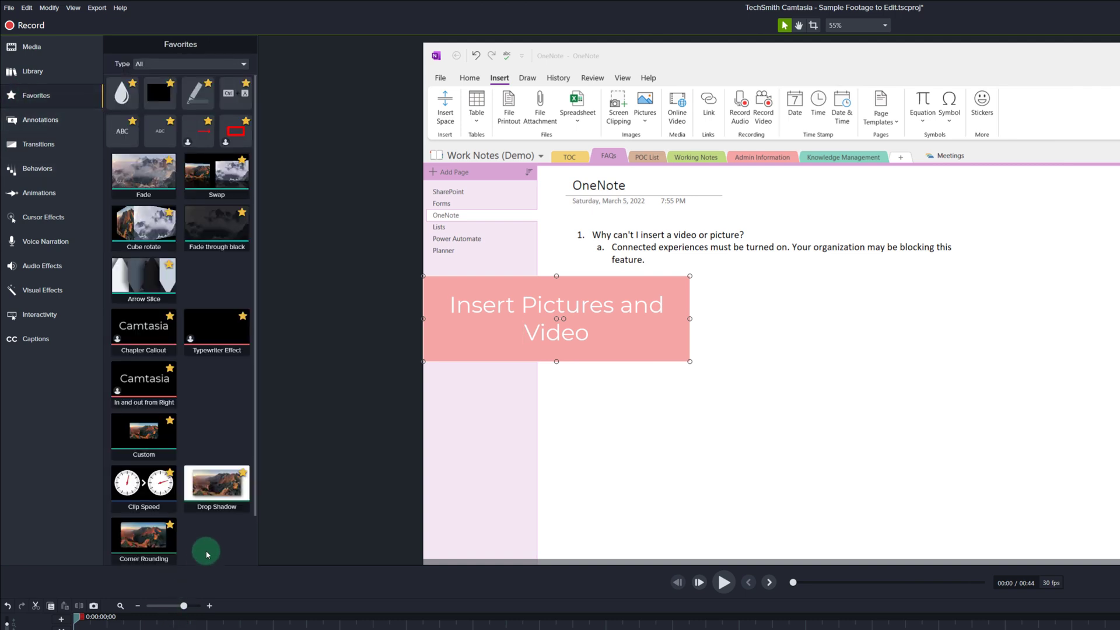
scroll(213, 535, "down", 1)
scroll(214, 534, "down", 1)
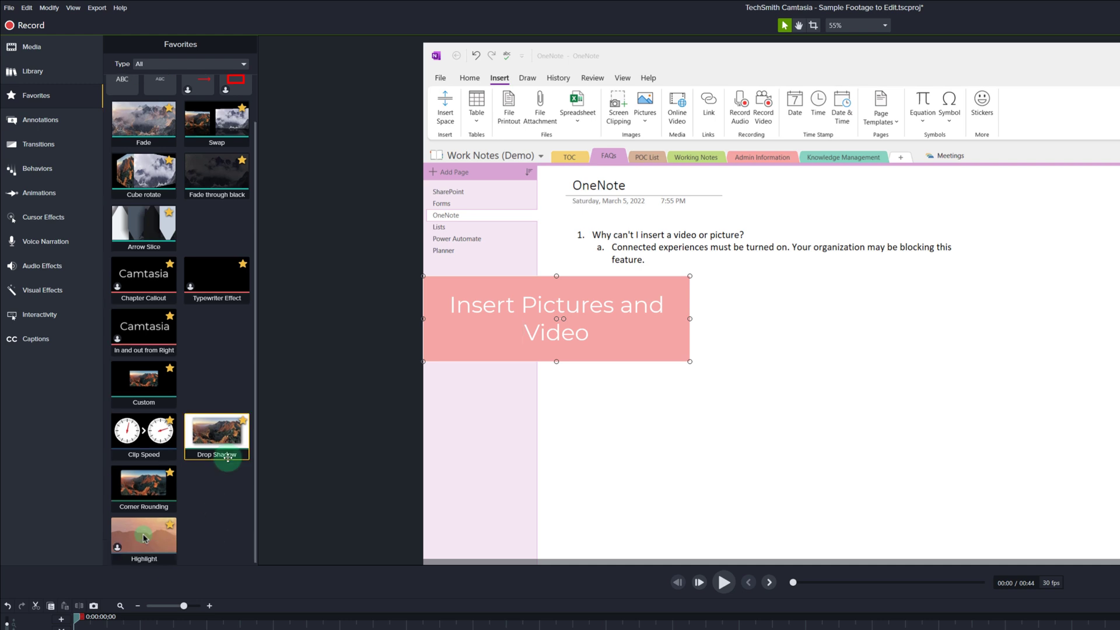
left_click_drag(226, 441, 562, 340)
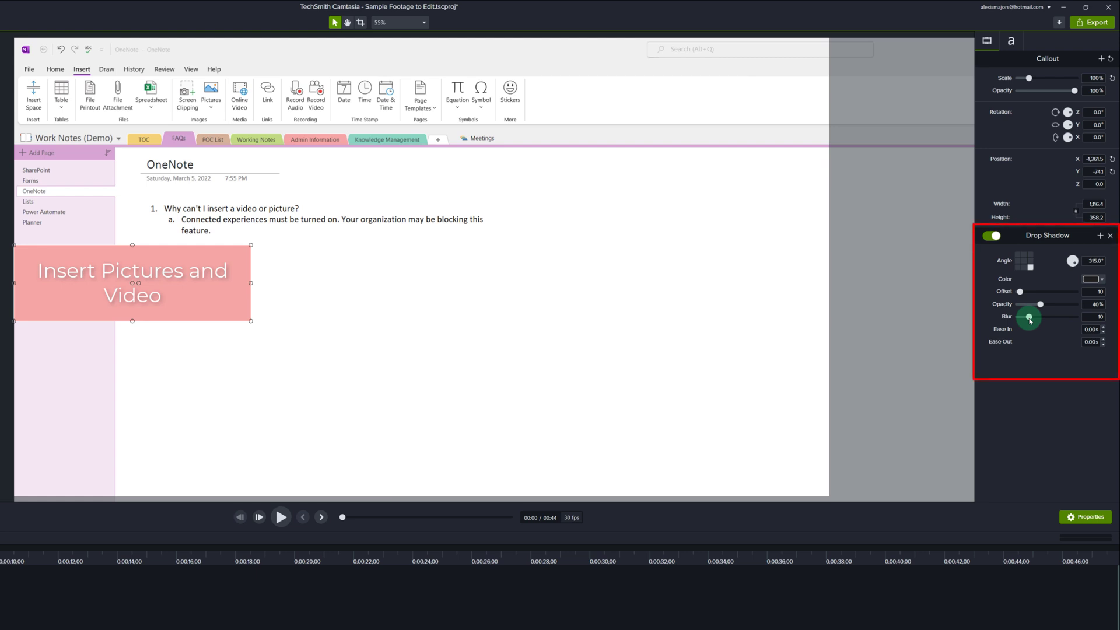
left_click_drag(1027, 321, 1024, 322)
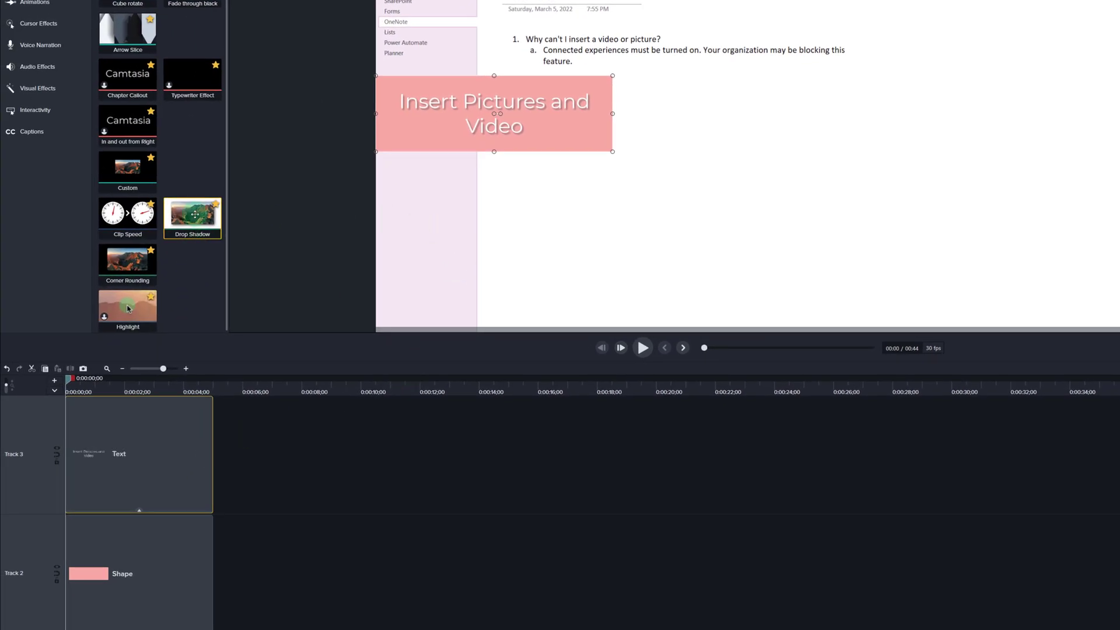
Add a Drop Shadow to the pink rectangle's Shape clip and raise its blur.
left_click_drag(195, 214, 143, 586)
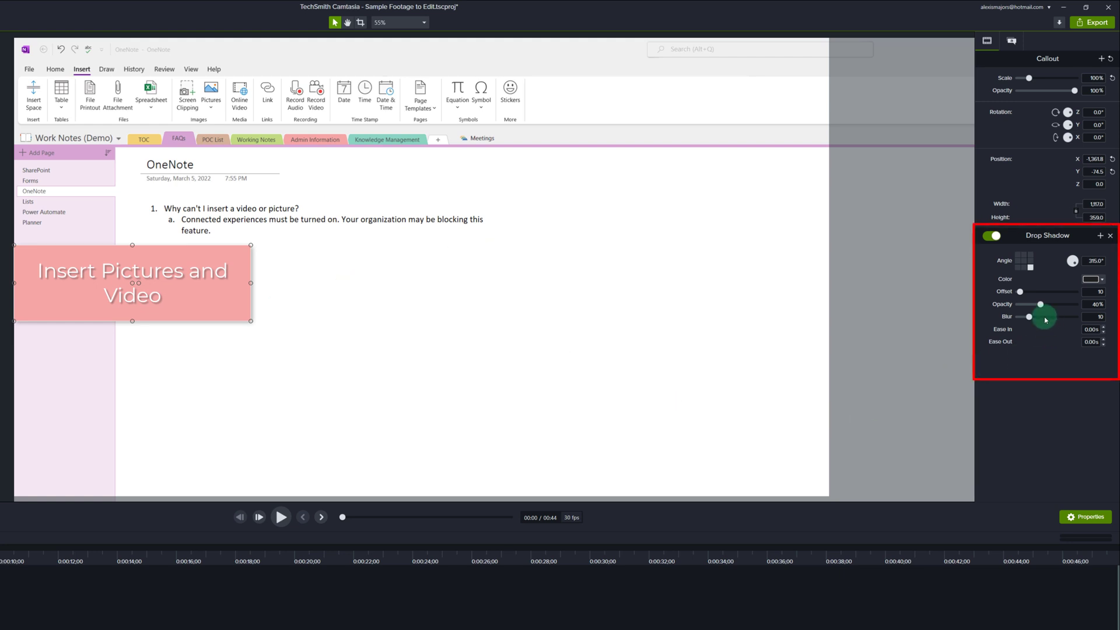
mouse_move(1030, 320)
left_mouse_down()
mouse_move(1101, 320)
mouse_move(1022, 324)
mouse_move(1033, 327)
left_mouse_up()
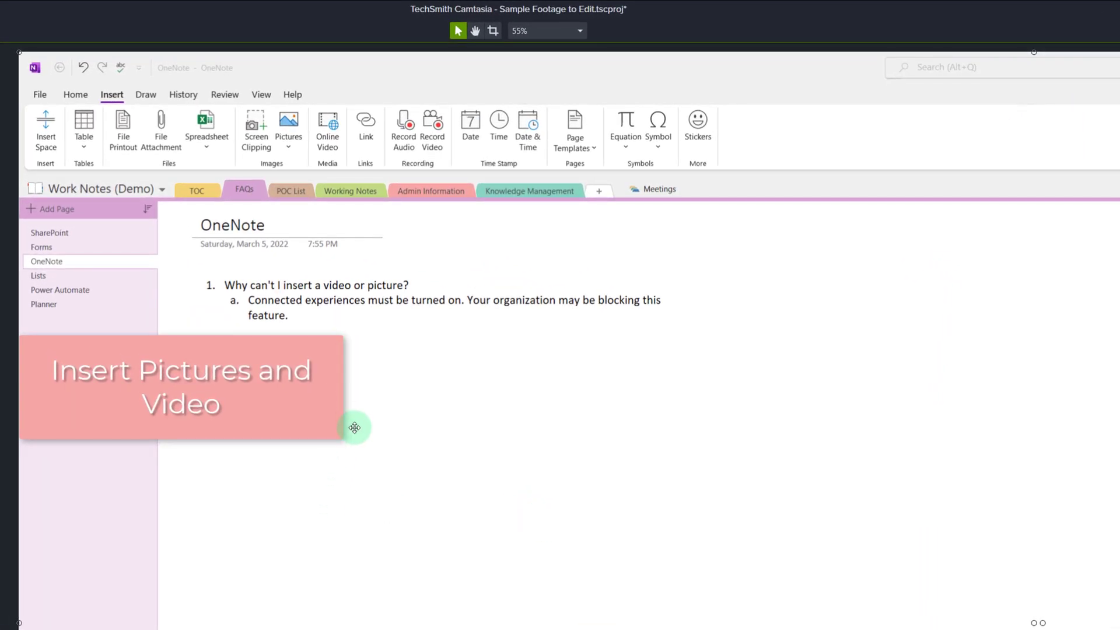
left_click(185, 426)
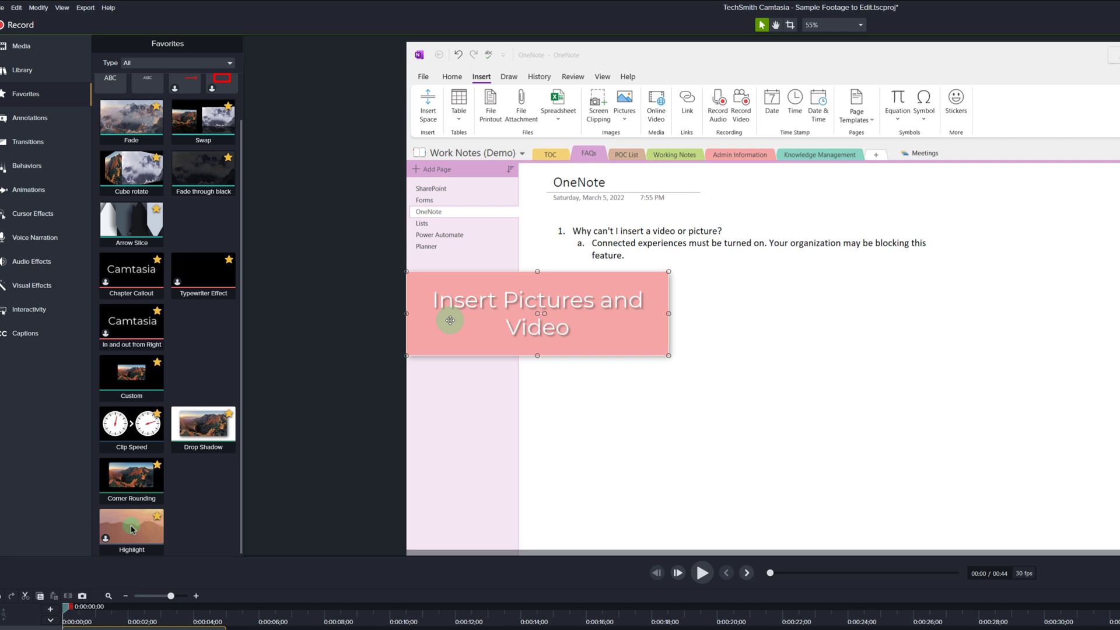
Apply the Sliding behavior to the Text clip on Track 3 and scrub to preview the slide-in.
left_click(45, 171)
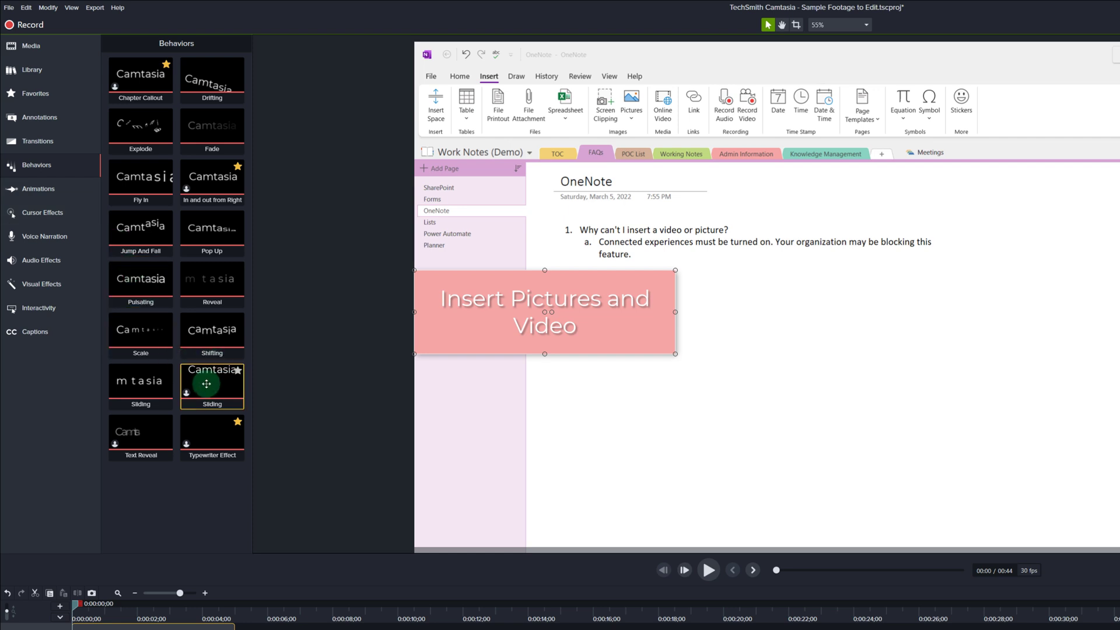
left_click_drag(207, 384, 111, 431)
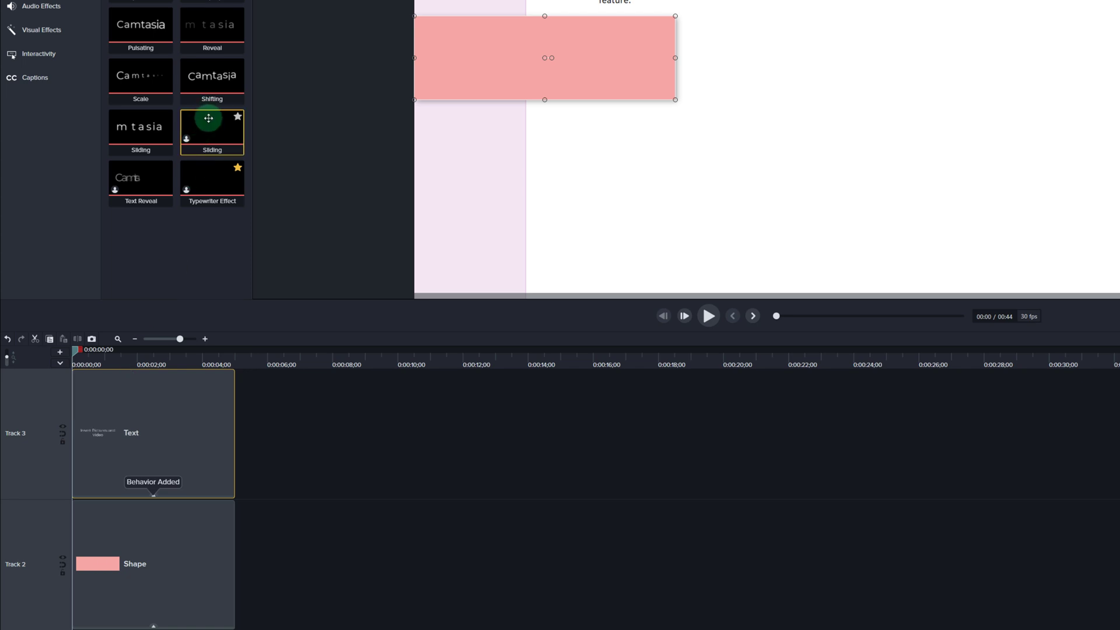
left_click(146, 535)
left_click_drag(77, 350, 85, 354)
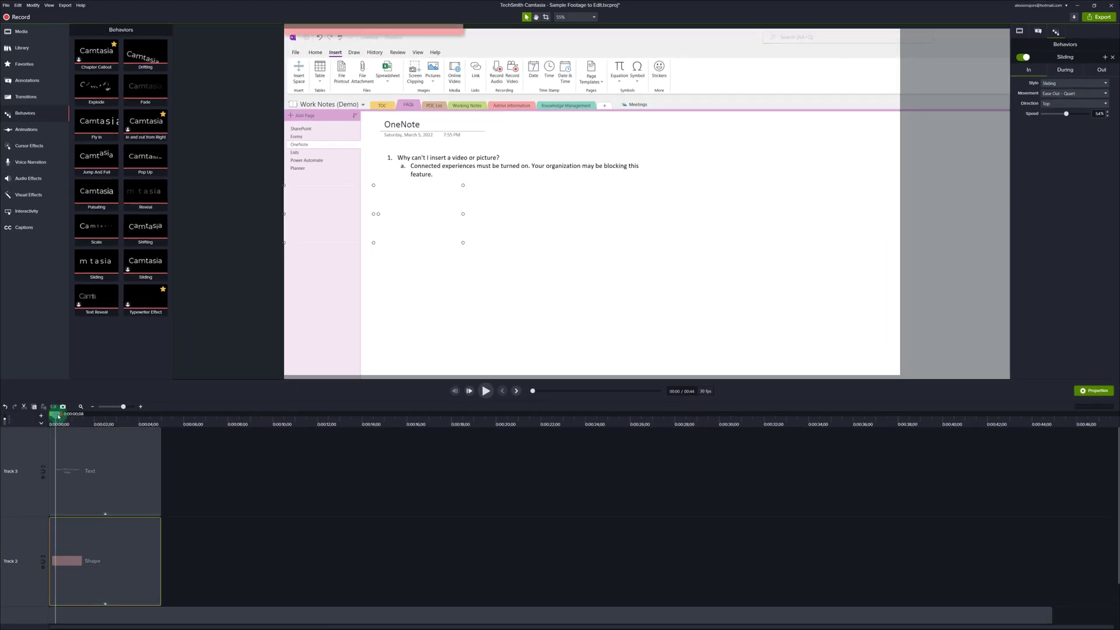
left_click_drag(60, 417, 66, 416)
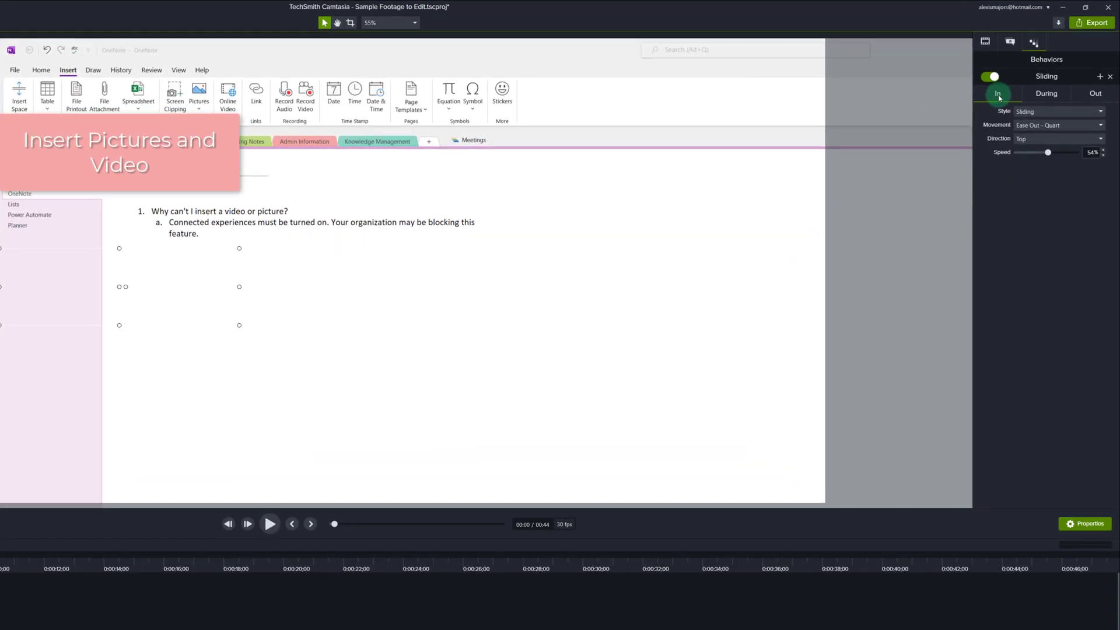
Set the box's Sliding behavior to enter and exit from the Left.
left_click(1026, 140)
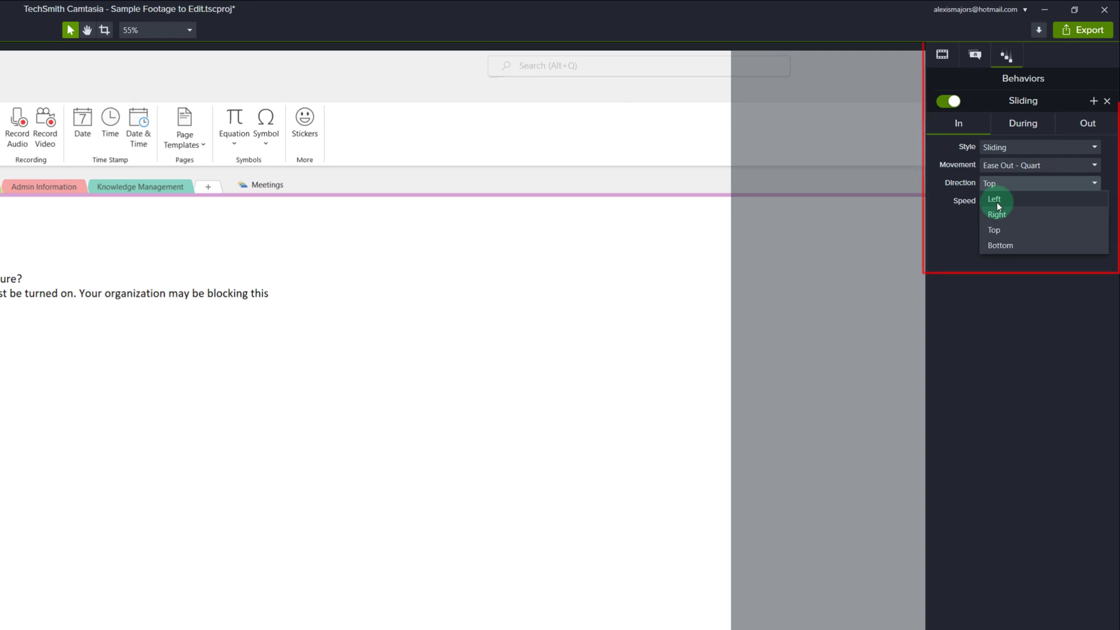
left_click(996, 200)
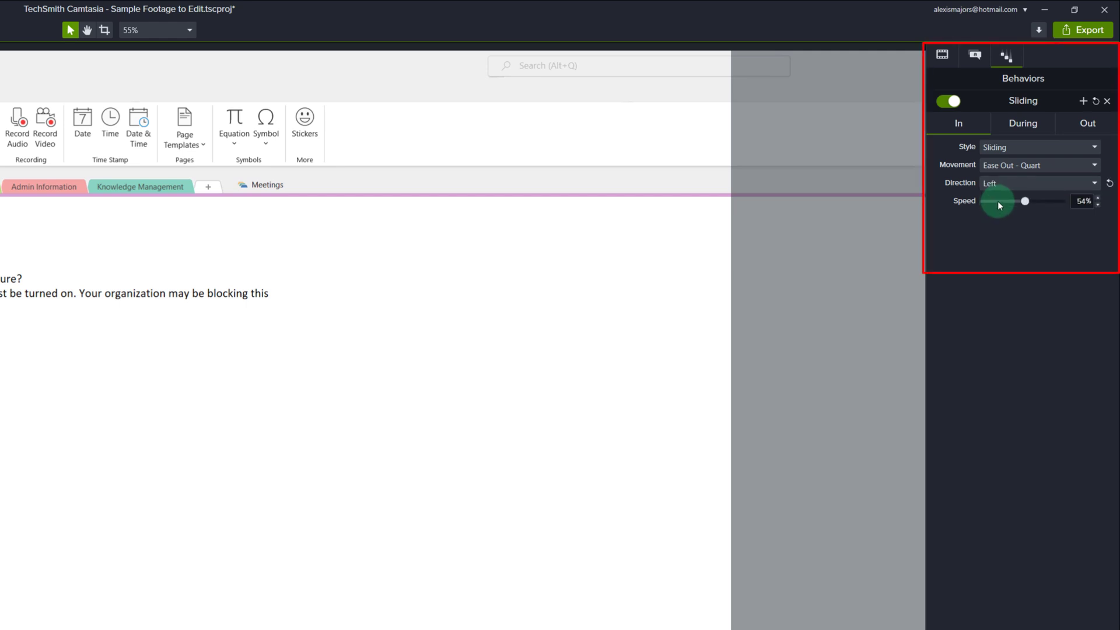
left_click(1025, 124)
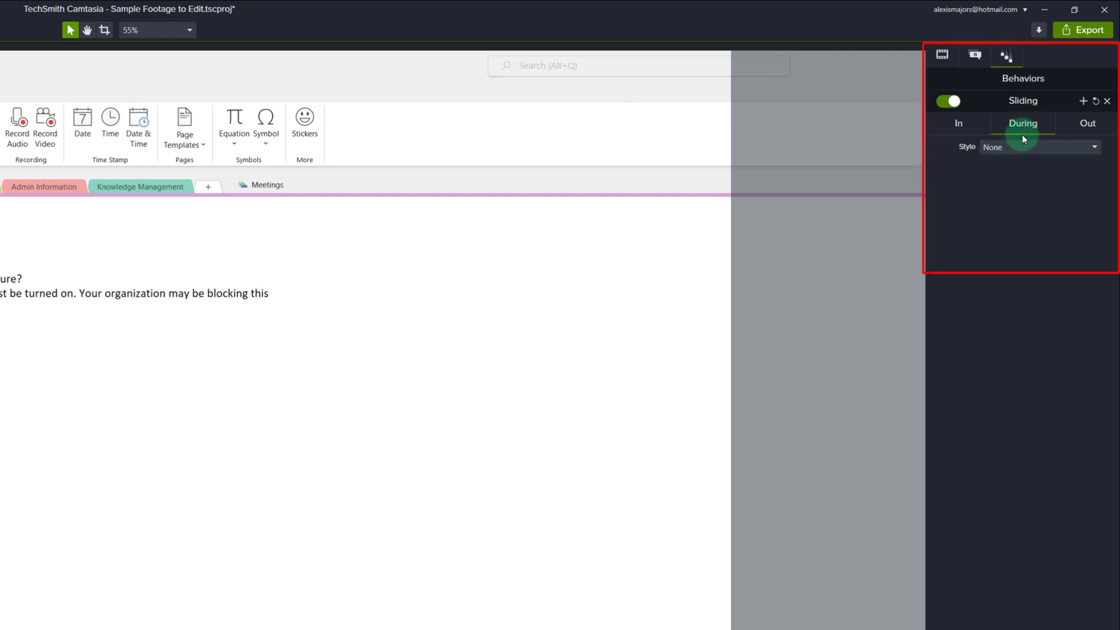
left_click(1095, 132)
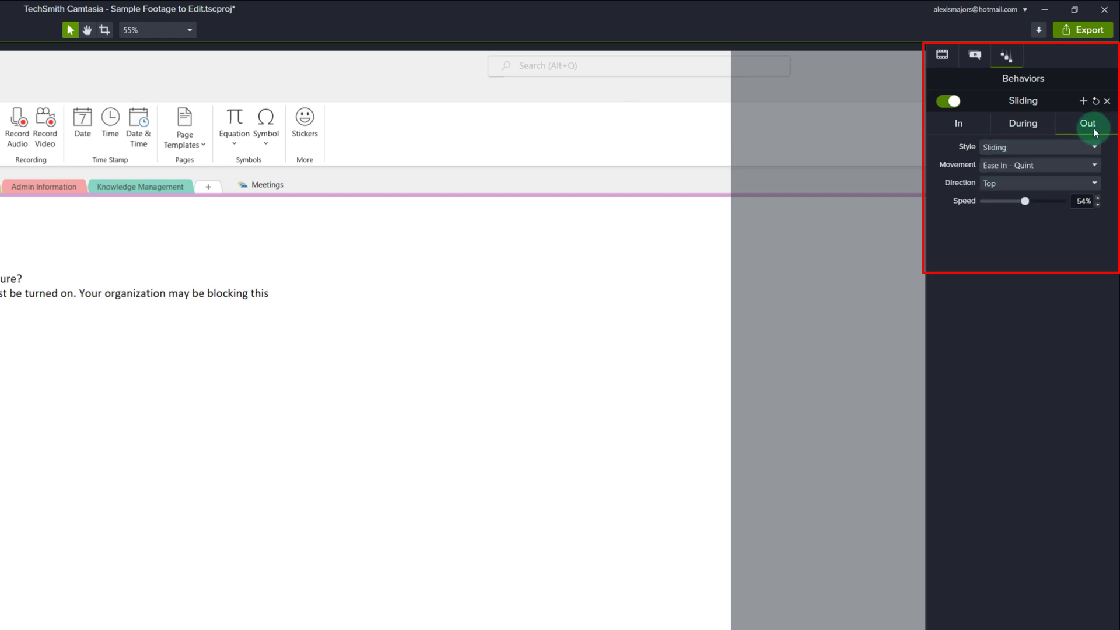
left_click(1031, 183)
left_click(996, 200)
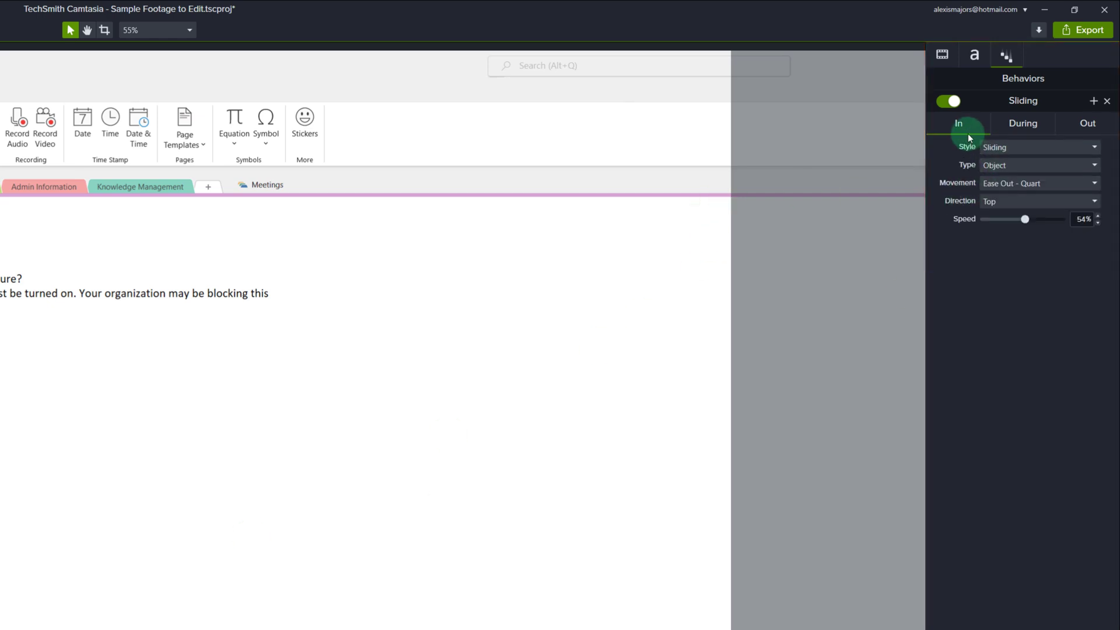
Set the text's entry animation to Text > Simultaneous, sliding in from the Left.
left_click(1028, 167)
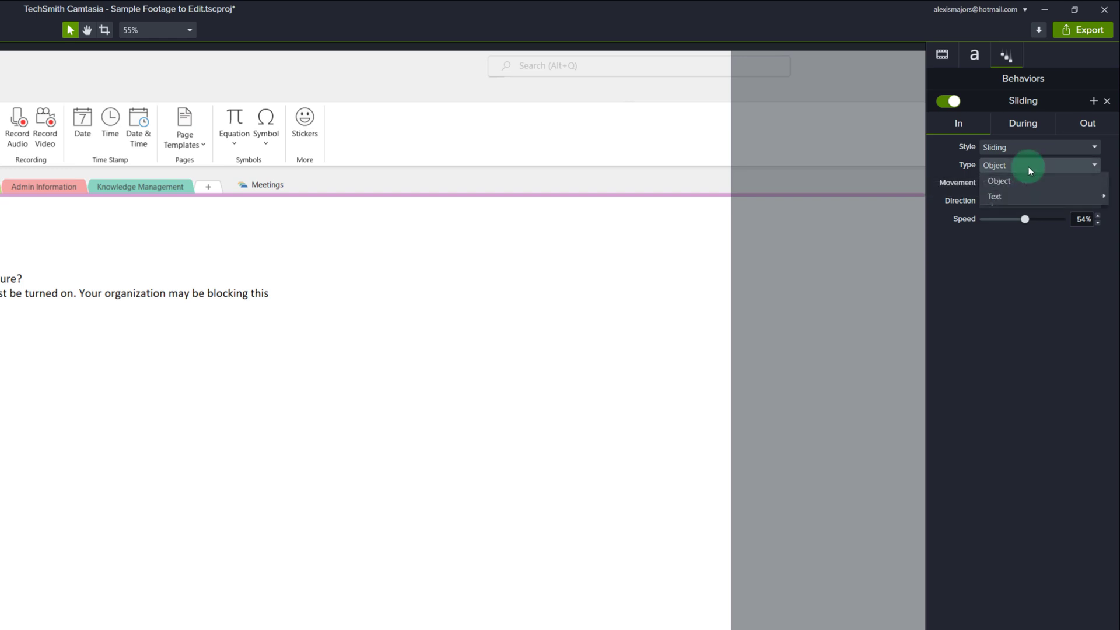
mouse_move(1019, 196)
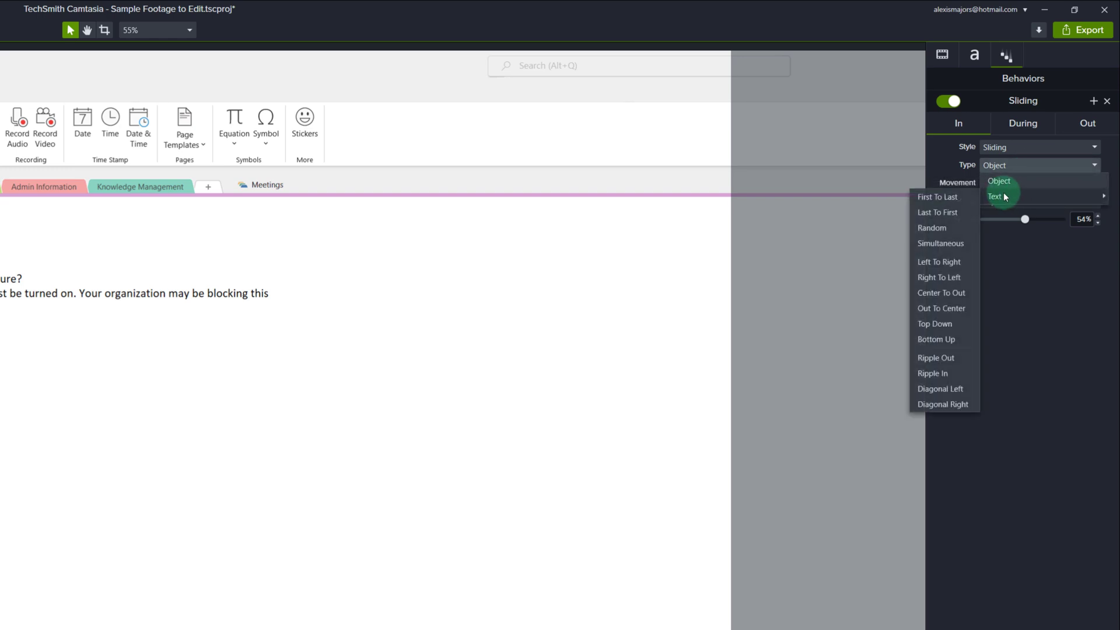
left_click(943, 245)
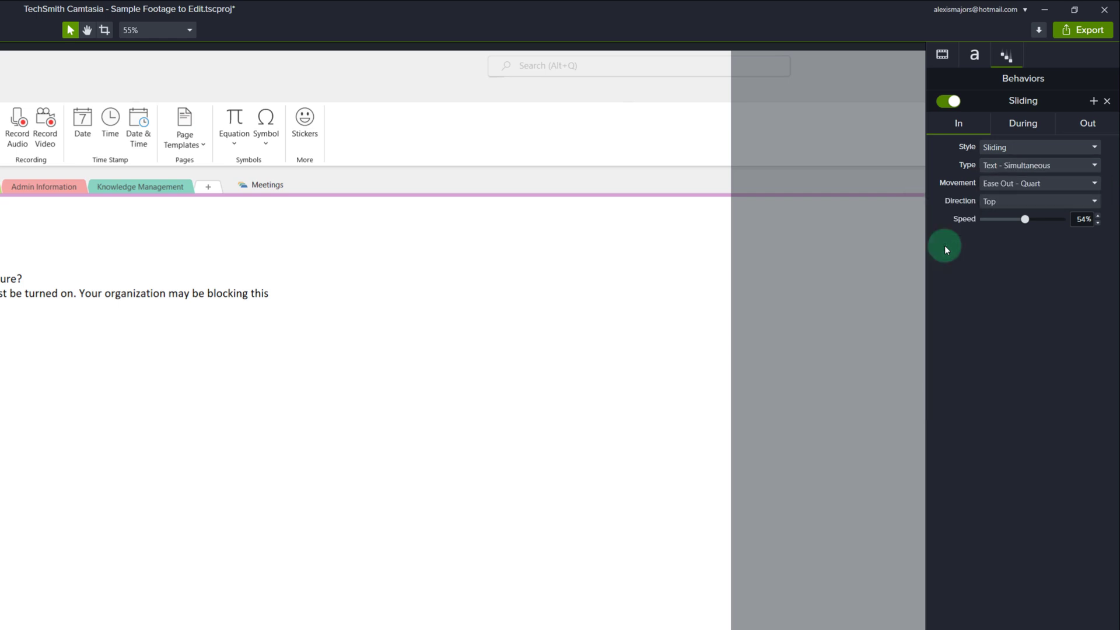
left_click(1009, 204)
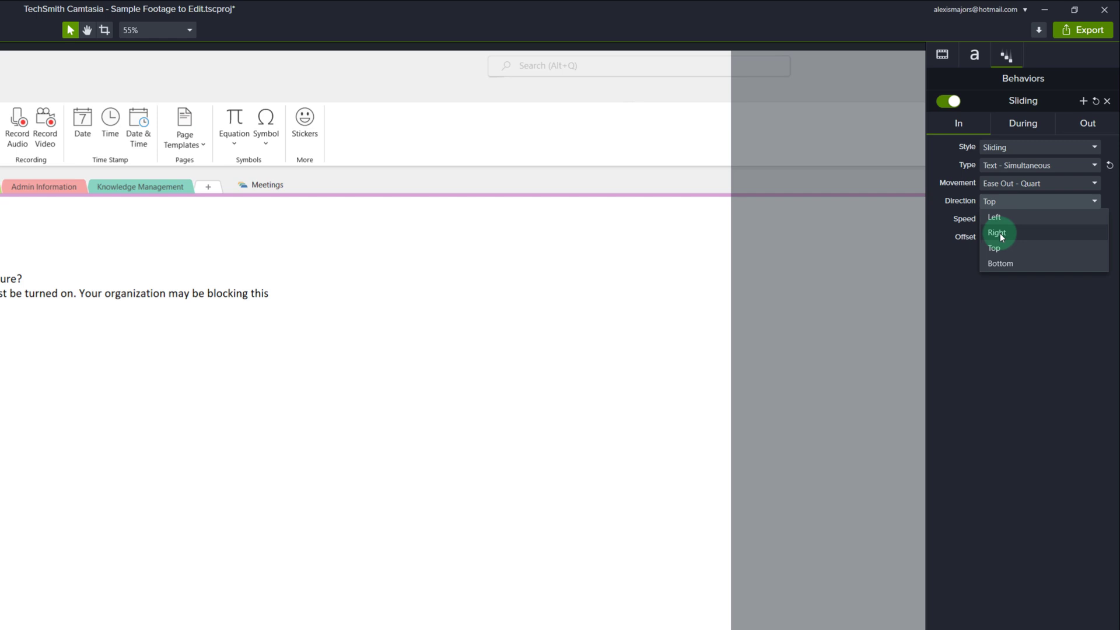
left_click(998, 219)
left_click(1030, 122)
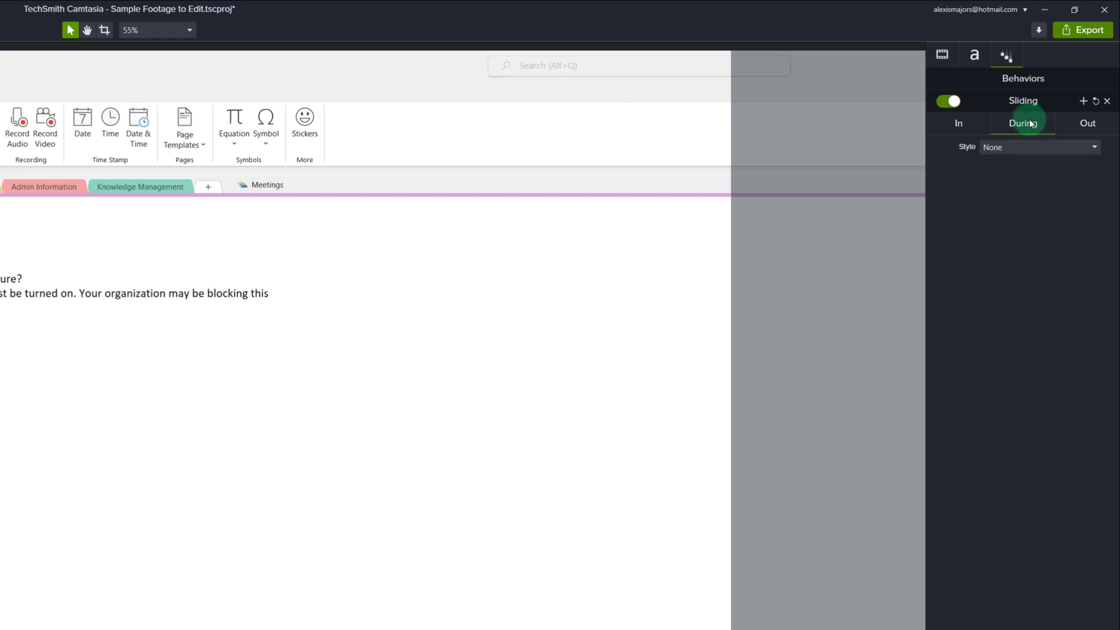
Set the text's exit animation type to Text > Simultaneous as well.
left_click(1086, 123)
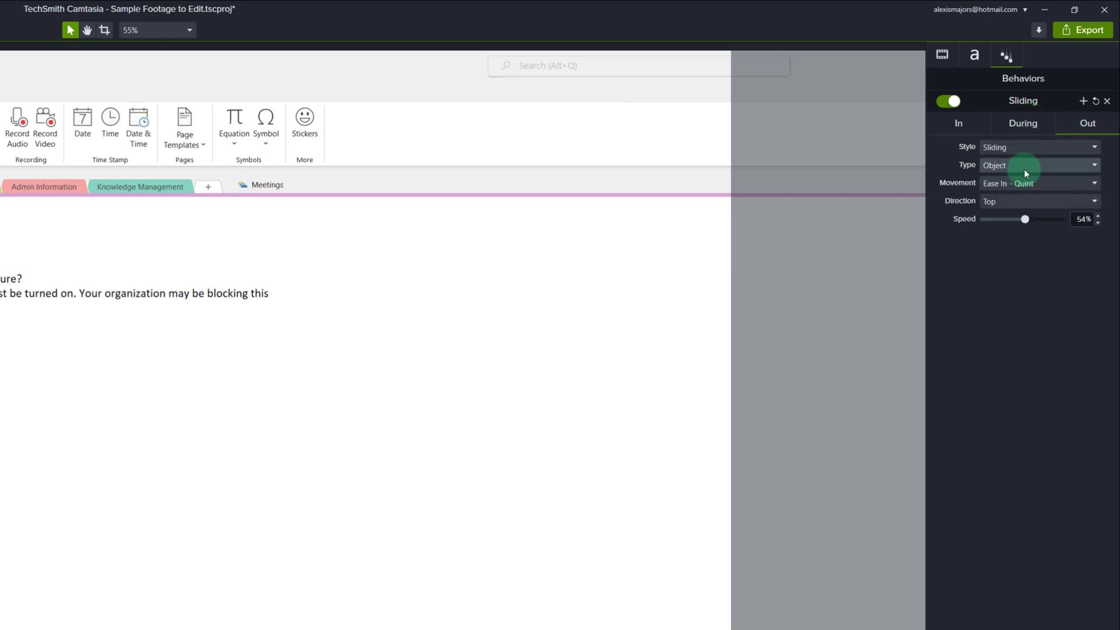
left_click(1025, 169)
mouse_move(1000, 202)
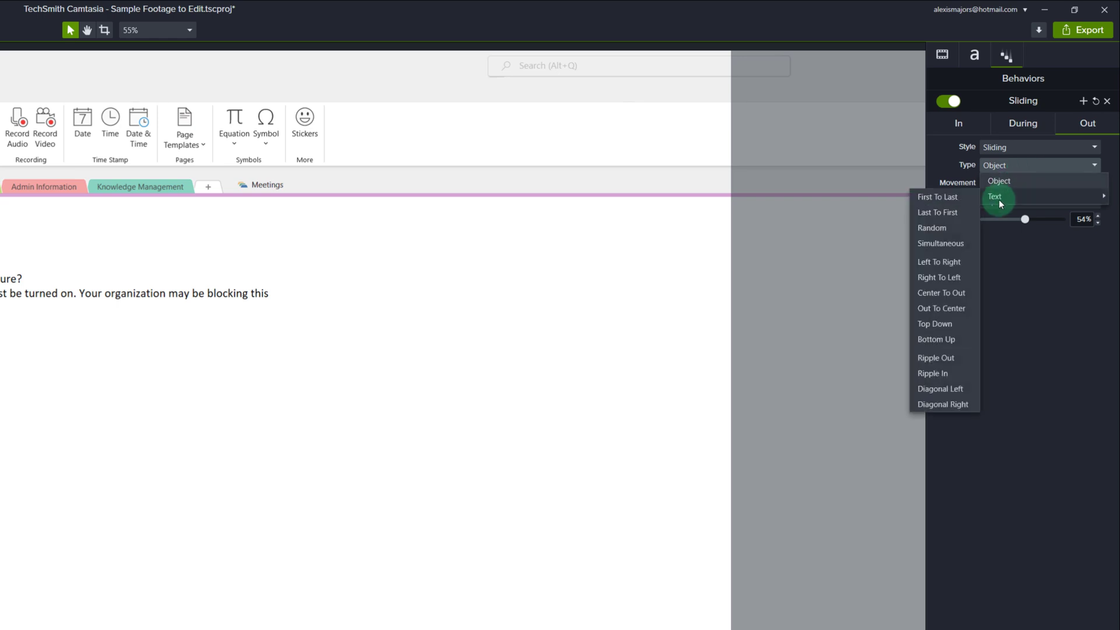
left_click(939, 243)
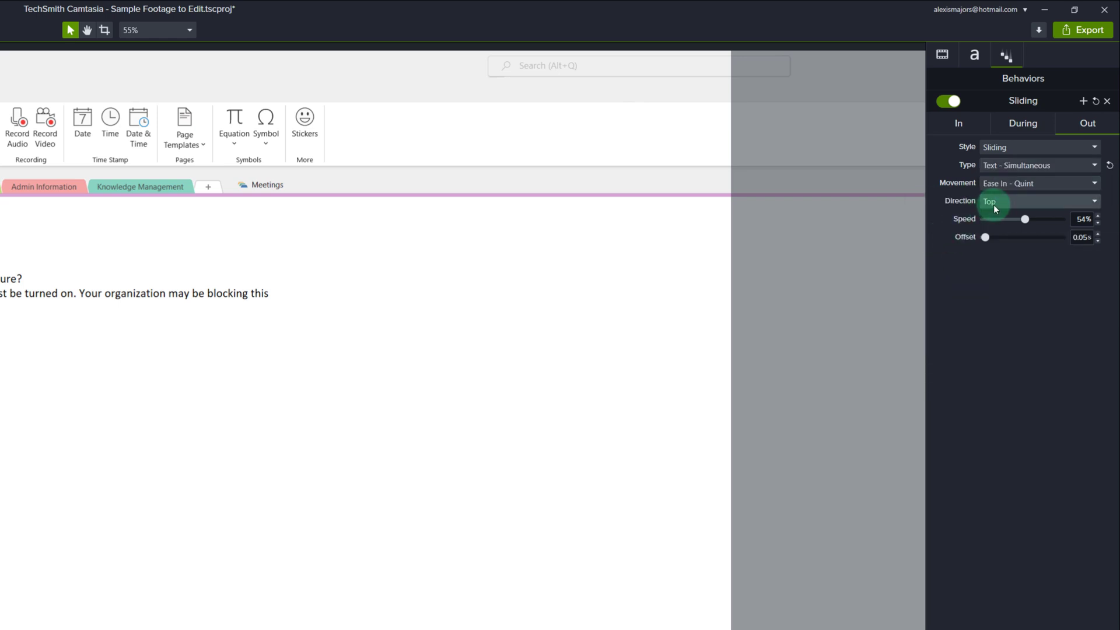
left_click(992, 204)
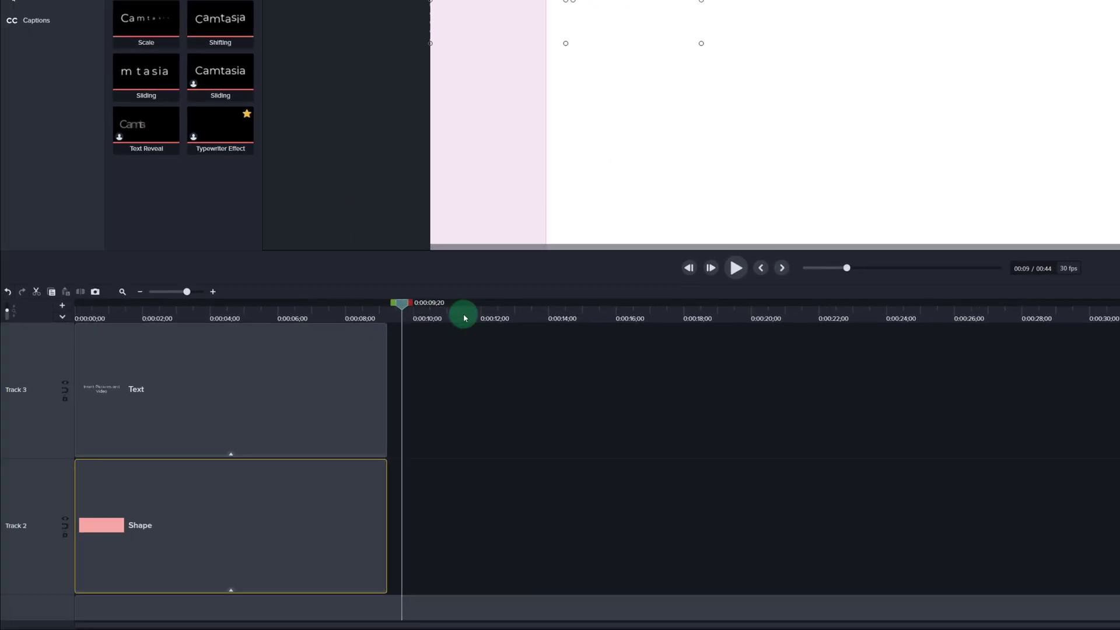
Group the Shape clip on Track 2 with the Text clip on Track 3.
left_click(270, 467)
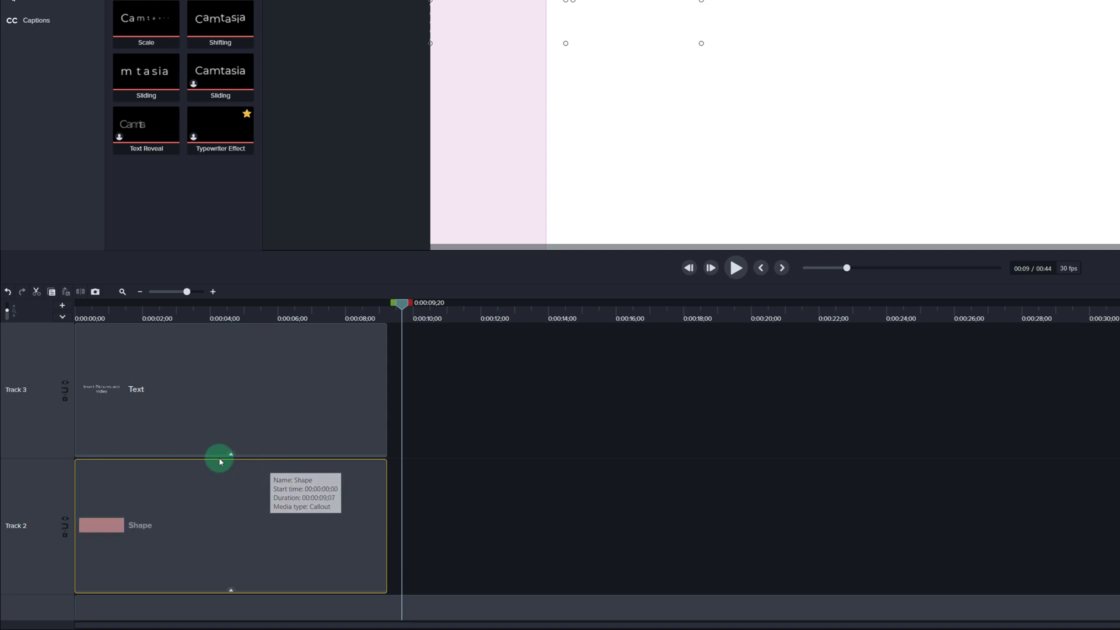
left_click(199, 417, "ctrl")
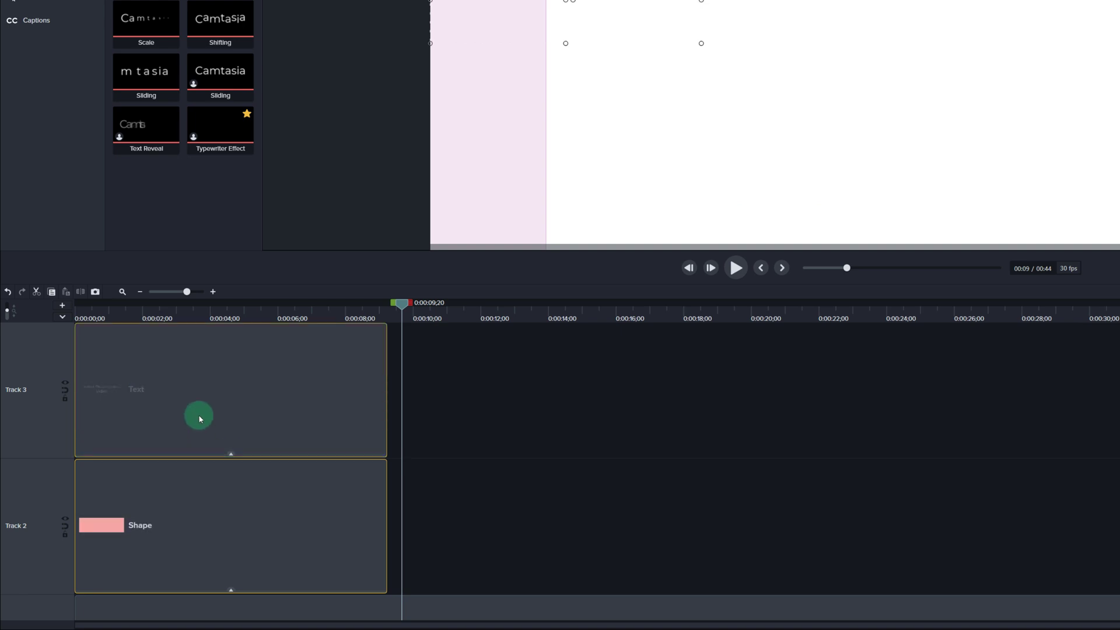
right_click(204, 407)
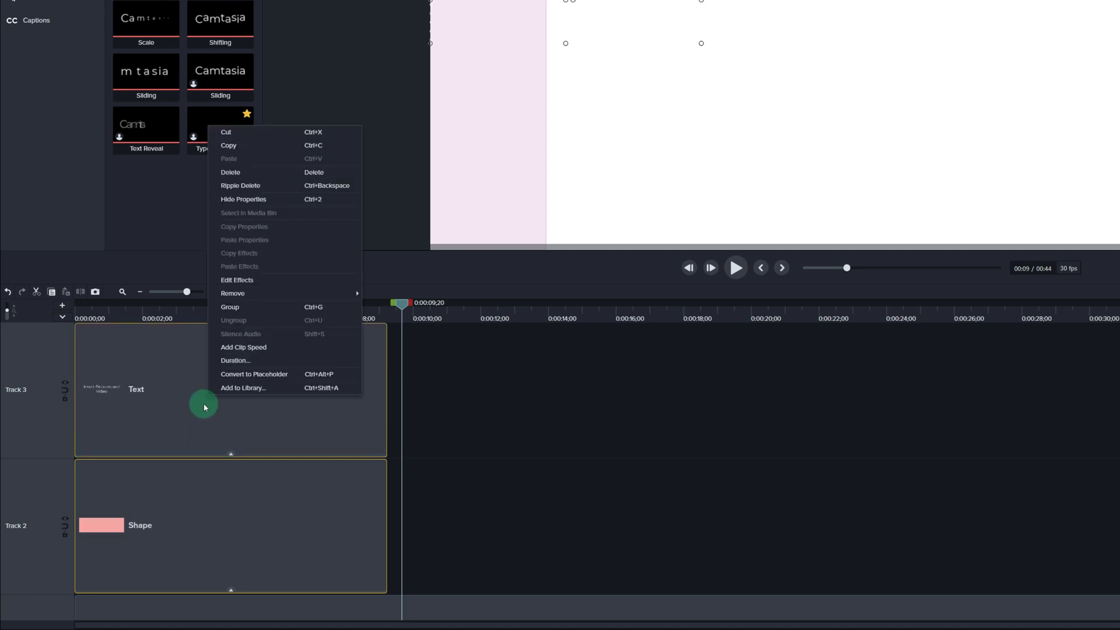
left_click(230, 307)
Rename the group to 'Slide from Right Text Box'.
right_click(139, 559)
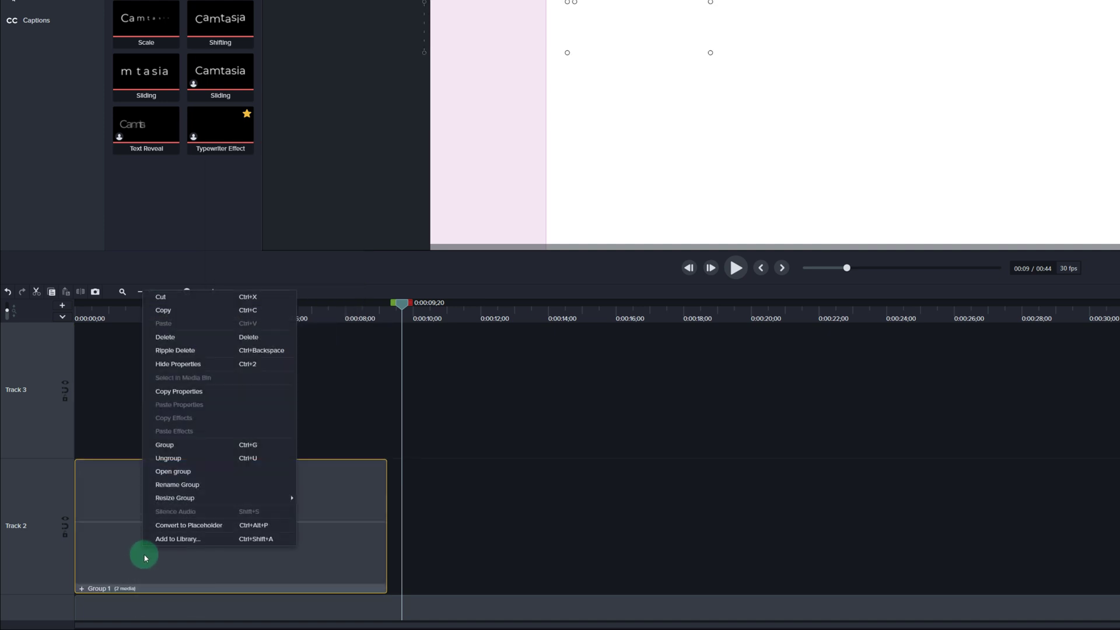
left_click(177, 485)
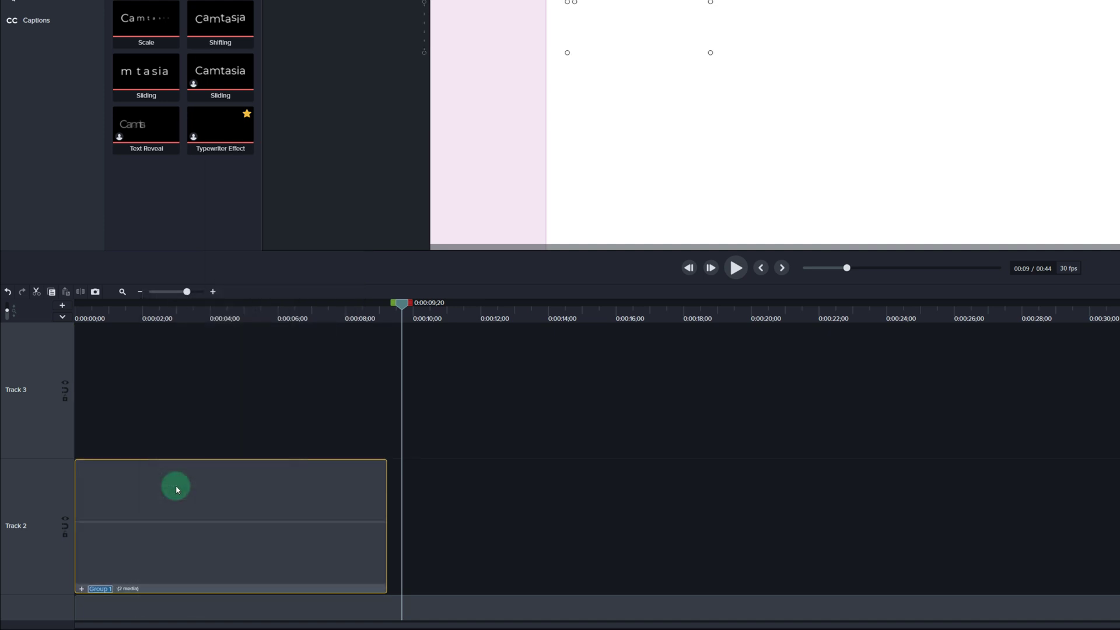
type("Slide from Right Text Box")
key("Return")
Add the Slide from Right Text Box group to the YouTube library.
right_click(214, 505)
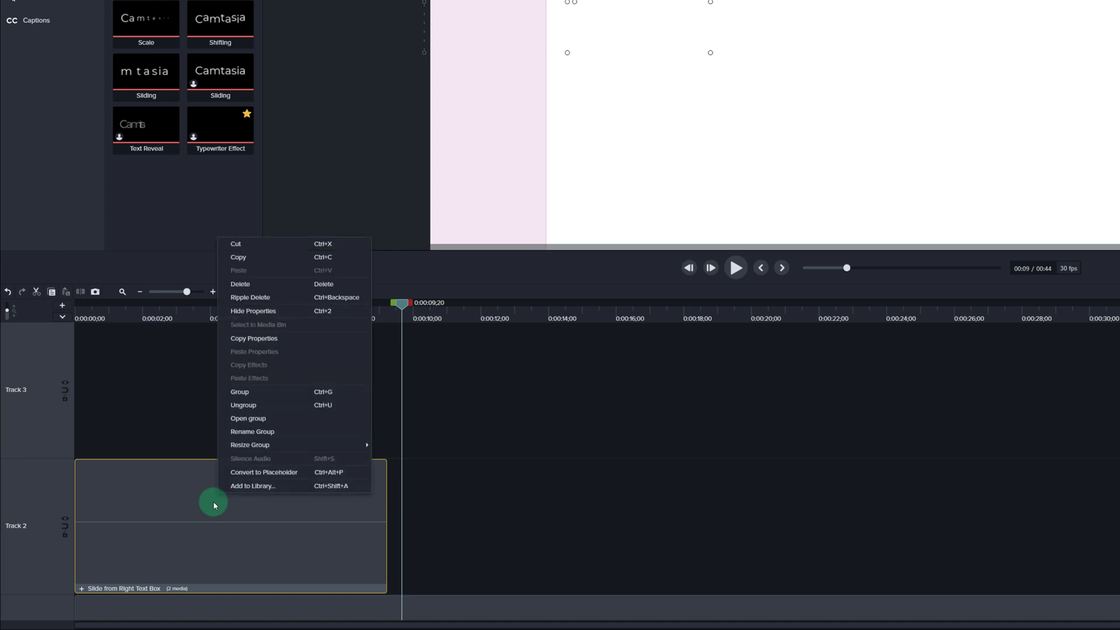
left_click(239, 487)
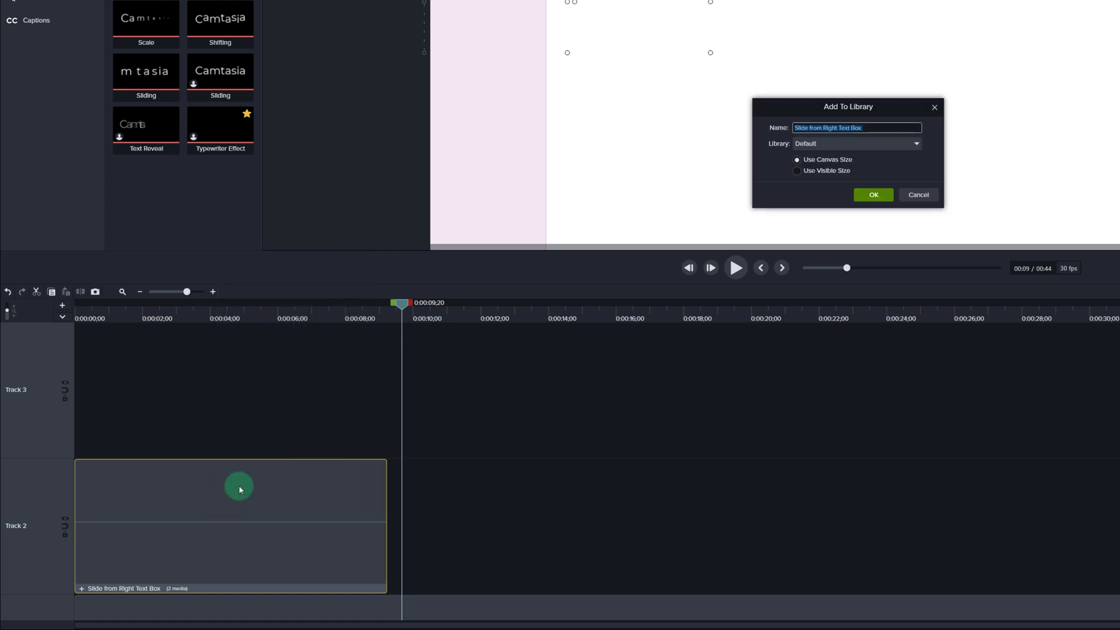
left_click(880, 144)
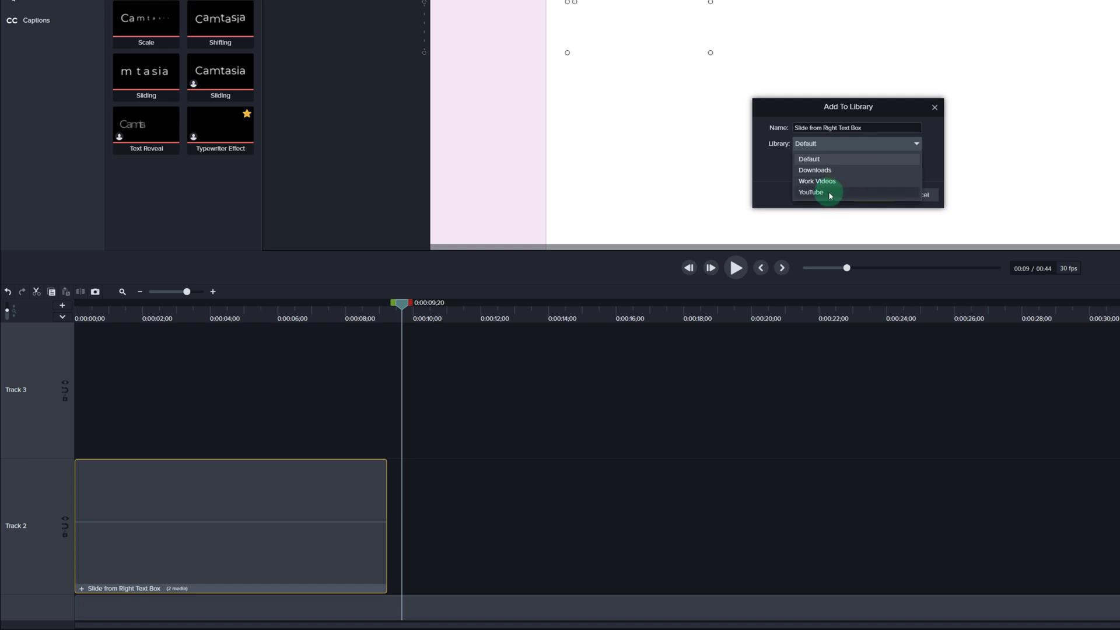
left_click(809, 195)
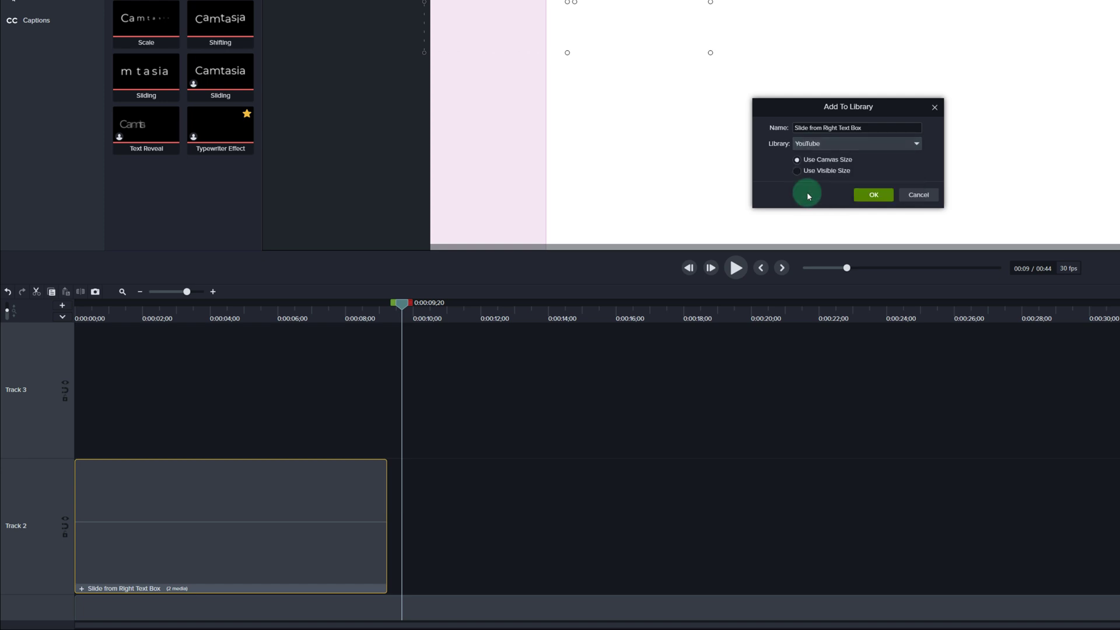
left_click(869, 196)
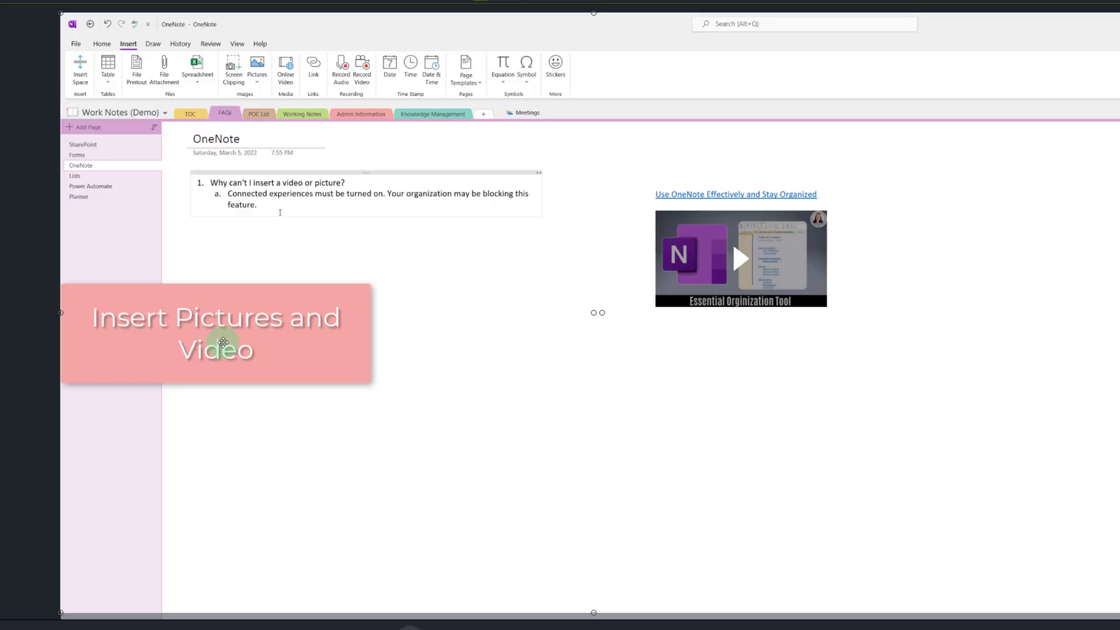
Change the callout text to 'Video Link' and fill it with the thumbnail's purple #834099.
left_click(223, 343)
double_click(224, 330)
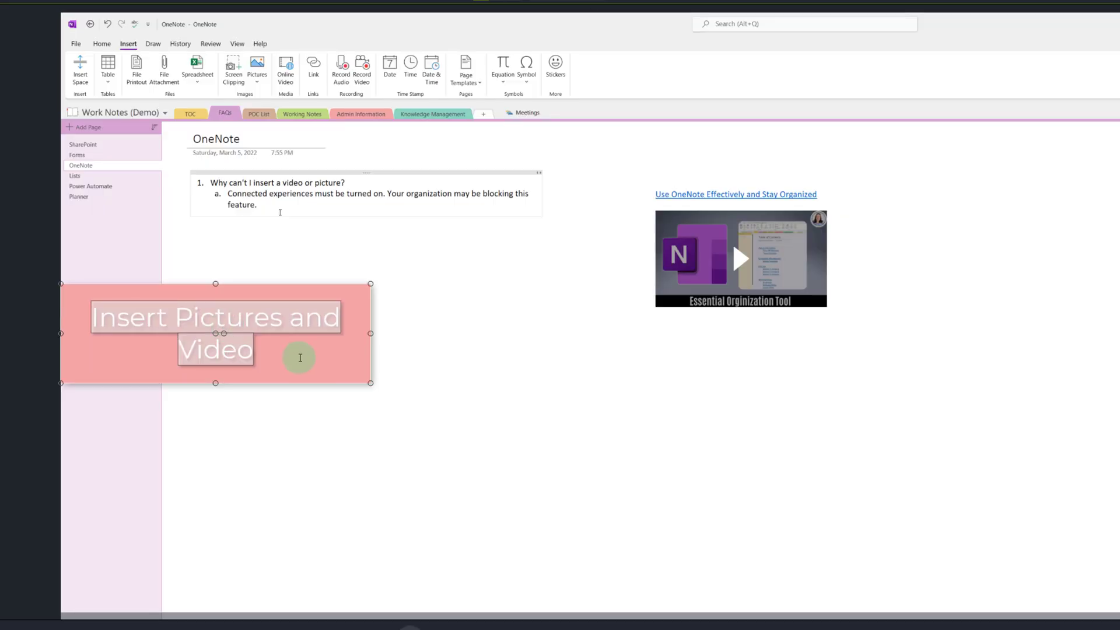
type("Video Lin")
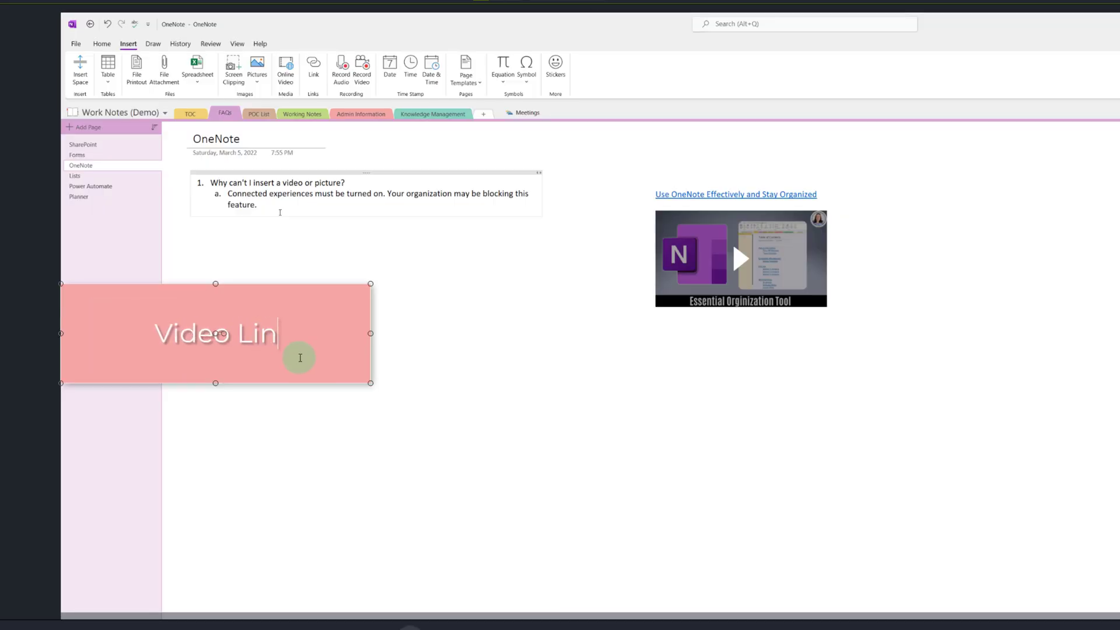
type("k")
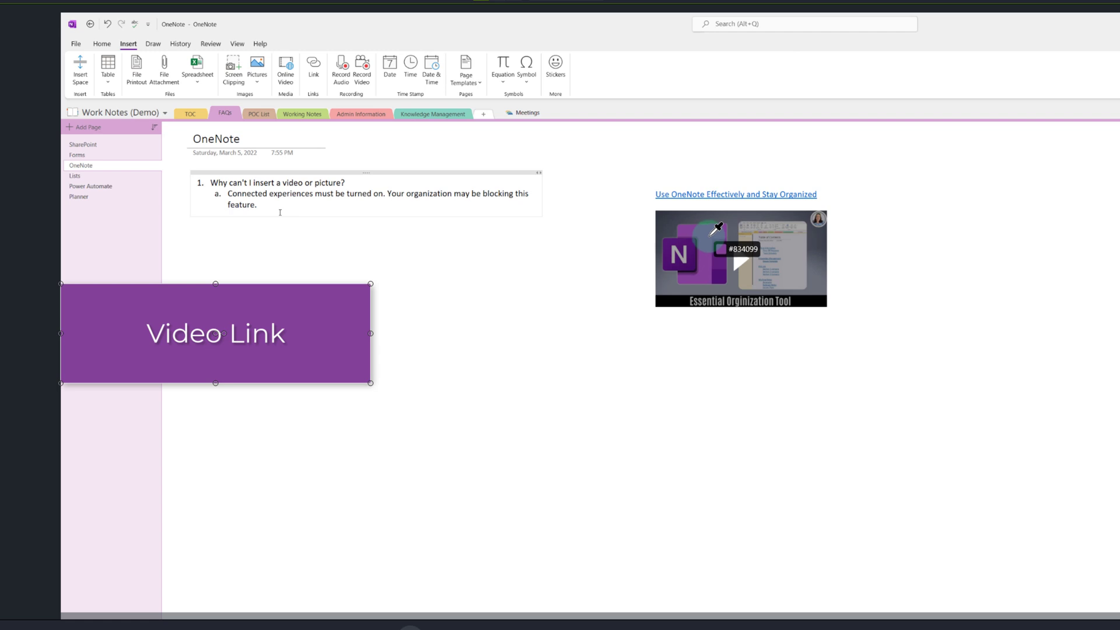
left_click(717, 228)
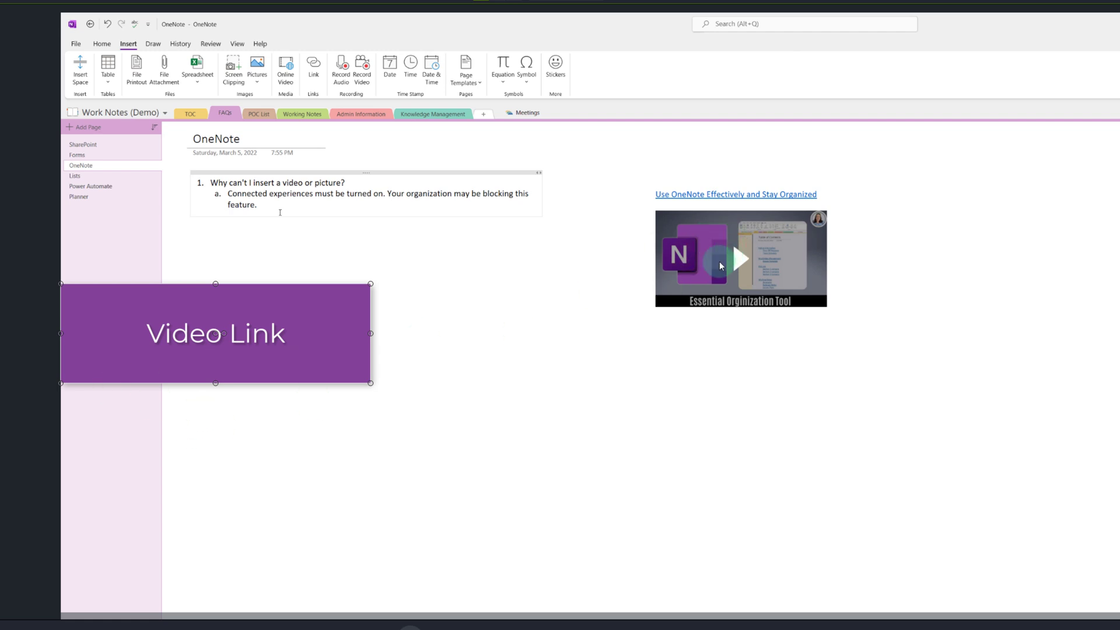
Move the Video Link text and purple box to the top of the canvas.
left_click_drag(129, 373, 134, 109)
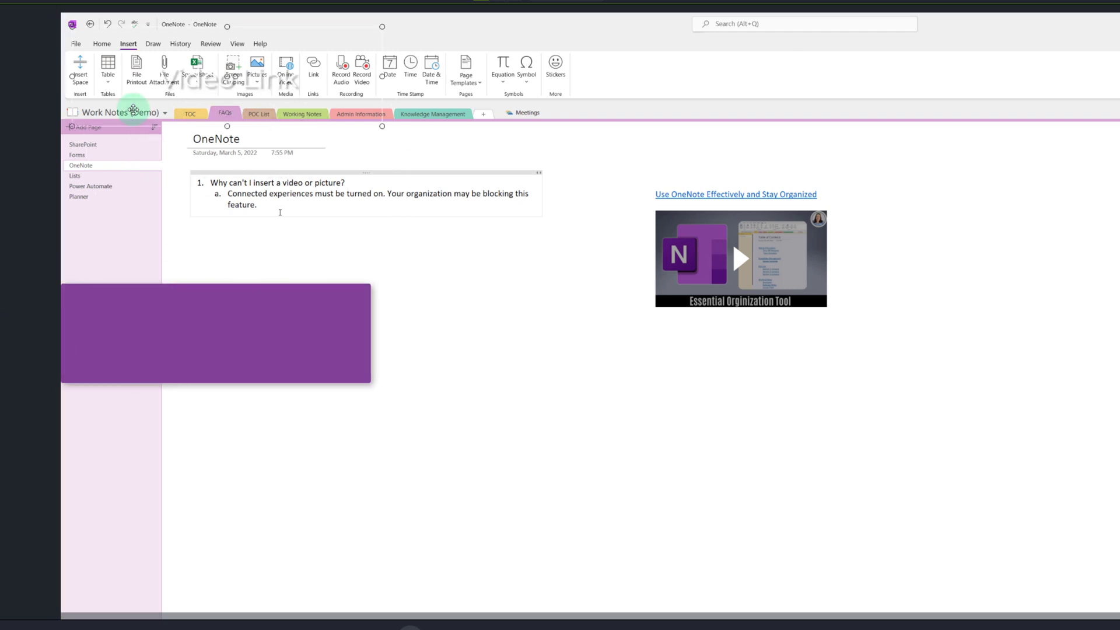
left_click_drag(165, 310, 160, 81)
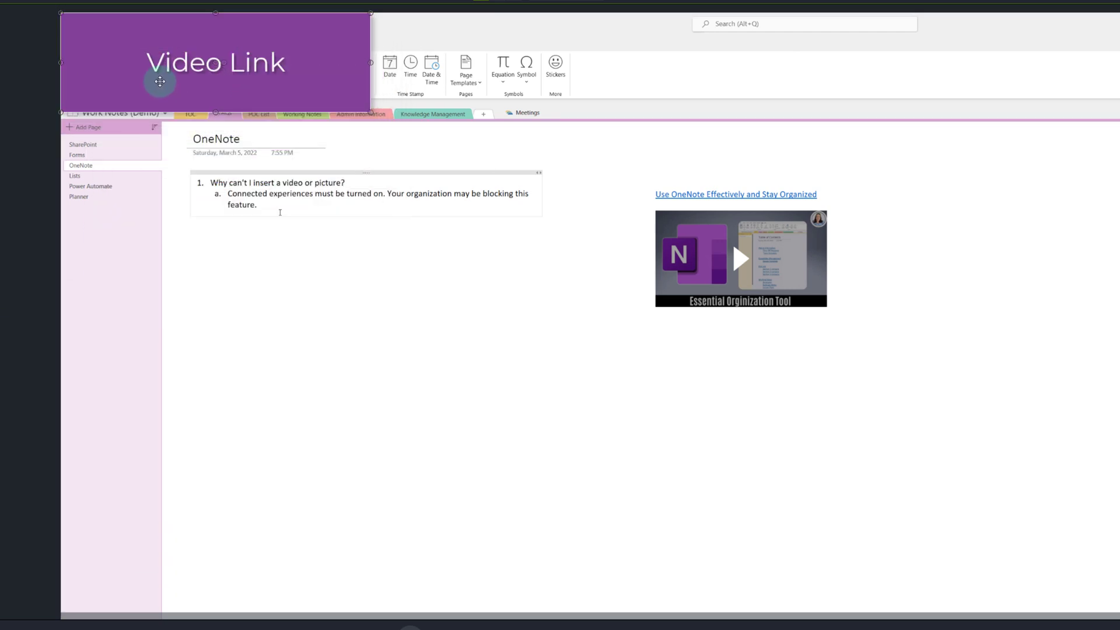
left_click(336, 357)
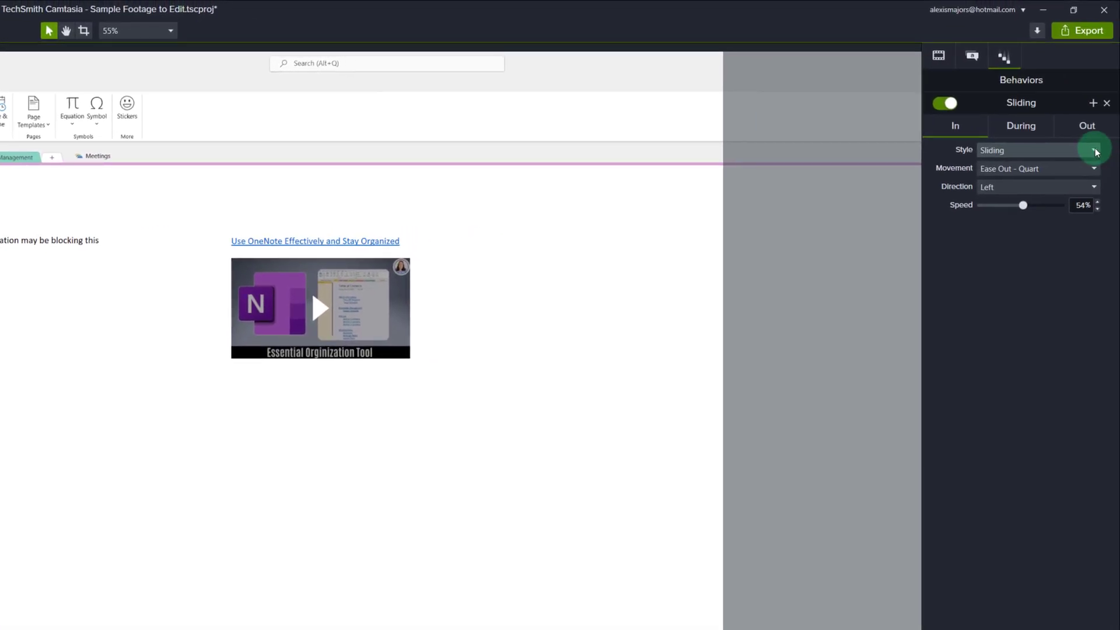
Set the callout's In direction to Top, view the Out direction options, and preview around 0:26.
left_click(1080, 185)
left_click(1009, 238)
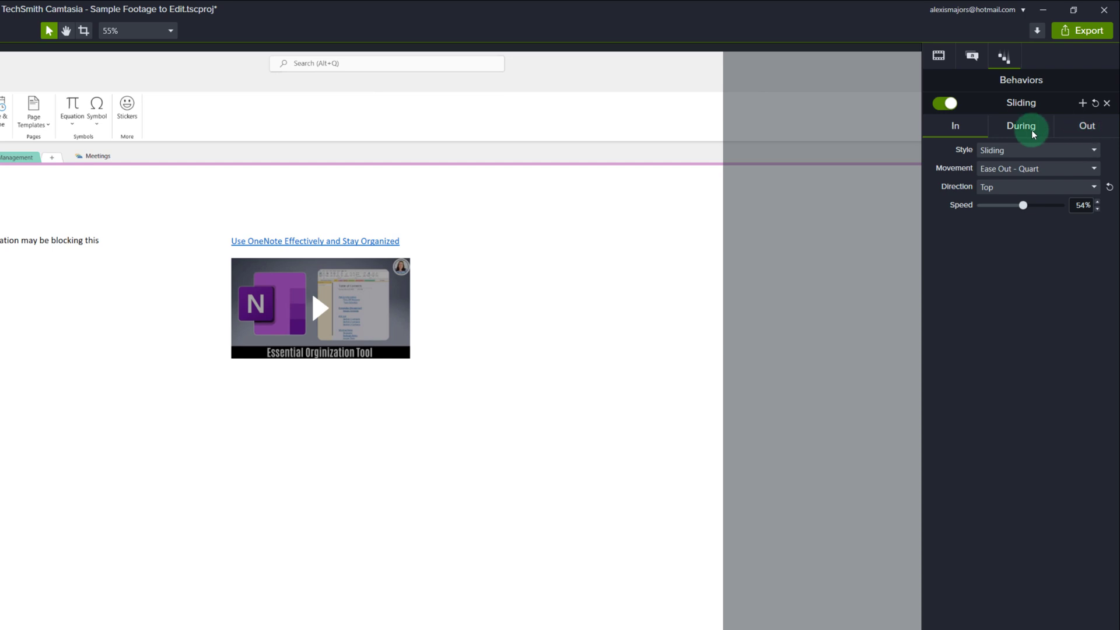
left_click(1080, 125)
left_click(1052, 187)
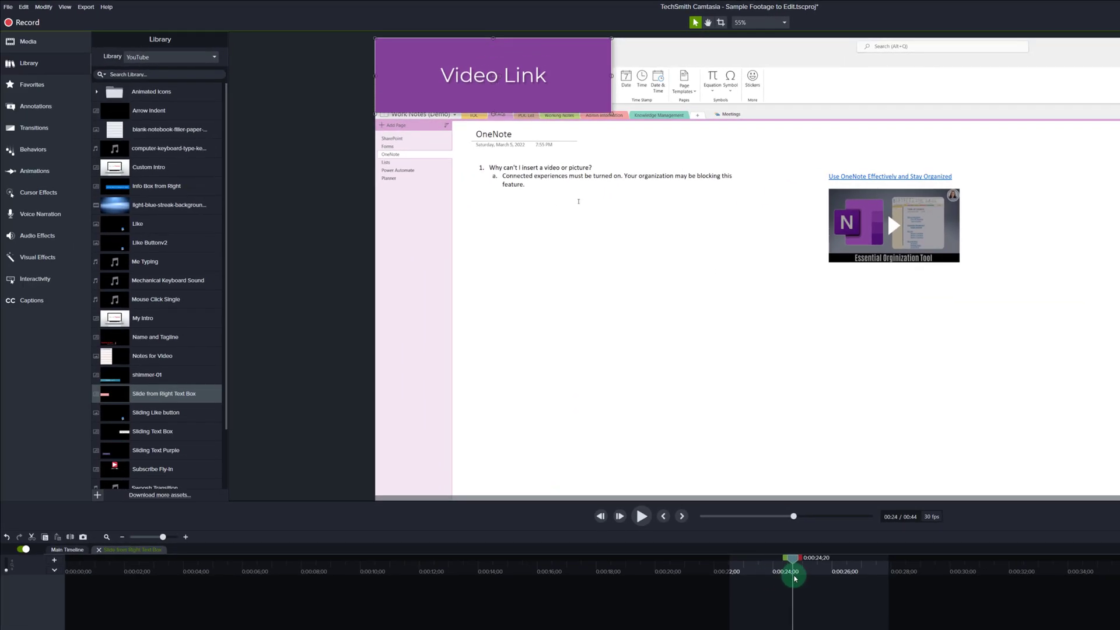
left_click_drag(795, 578, 857, 584)
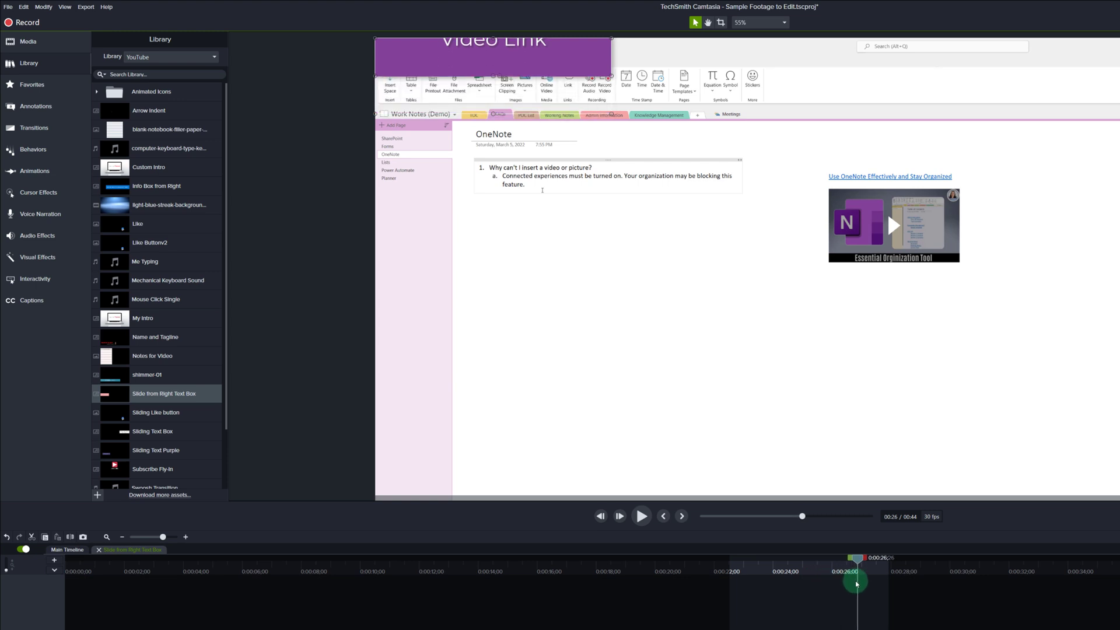